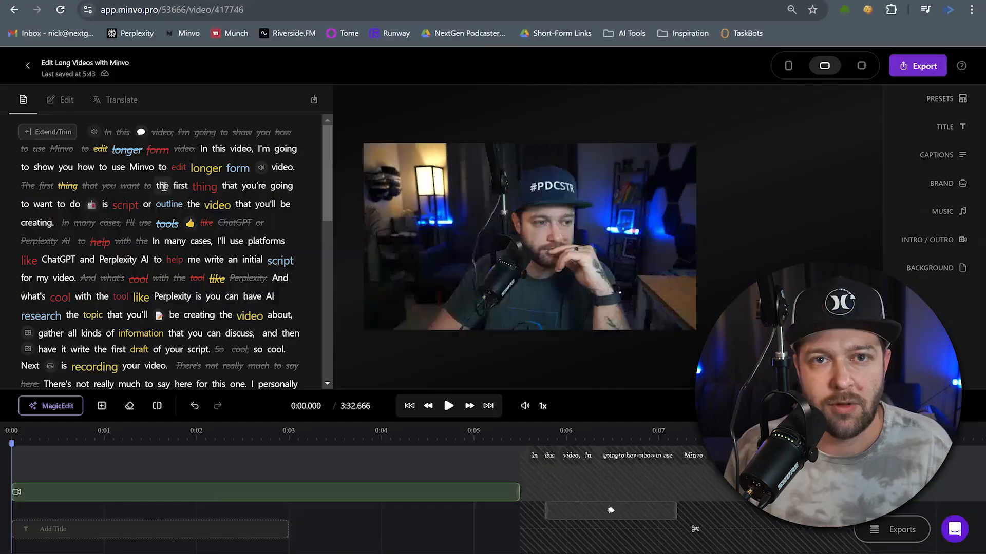
- Delete the silent gap at the very start of the timeline, before the first spoken words
scroll(151, 212, "down", 4)
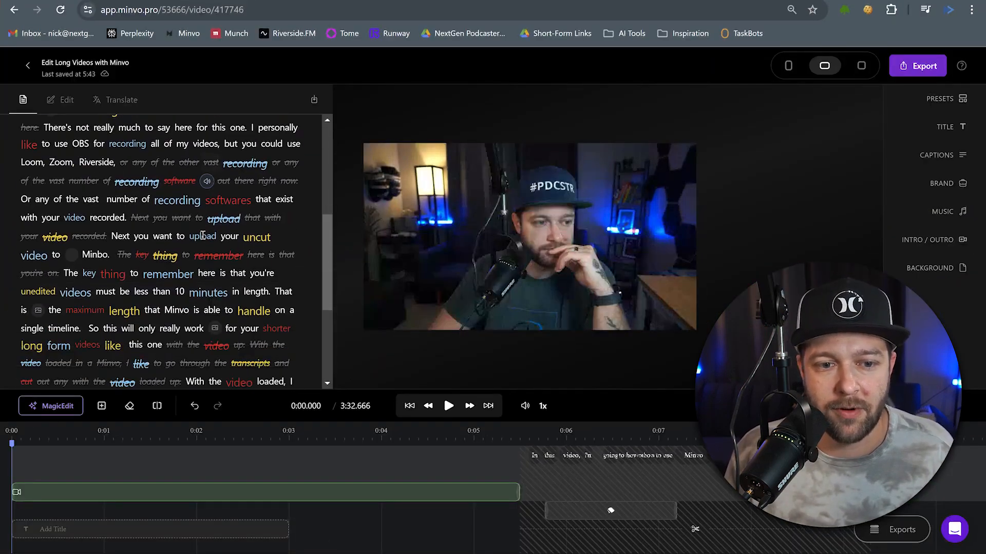
scroll(175, 316, "down", 1)
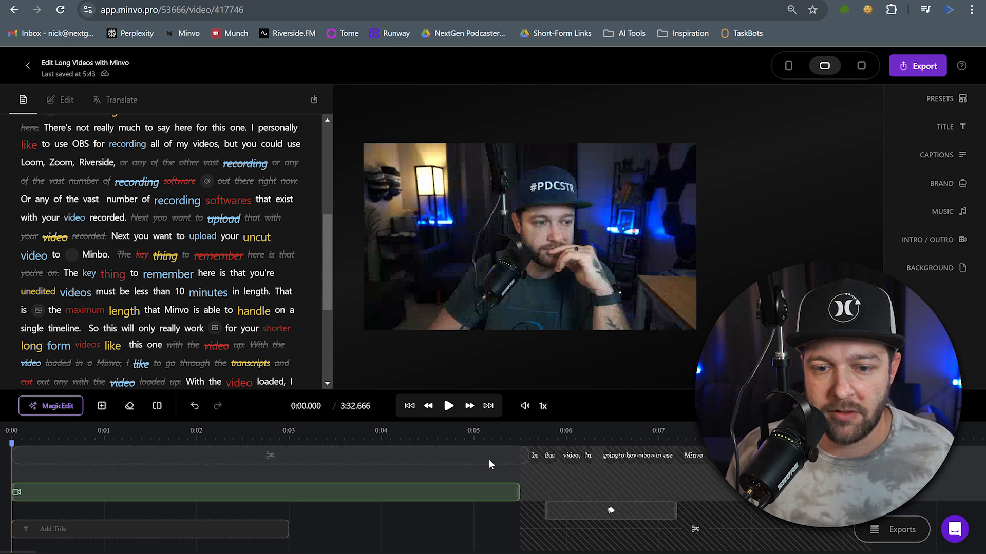
left_click(269, 458)
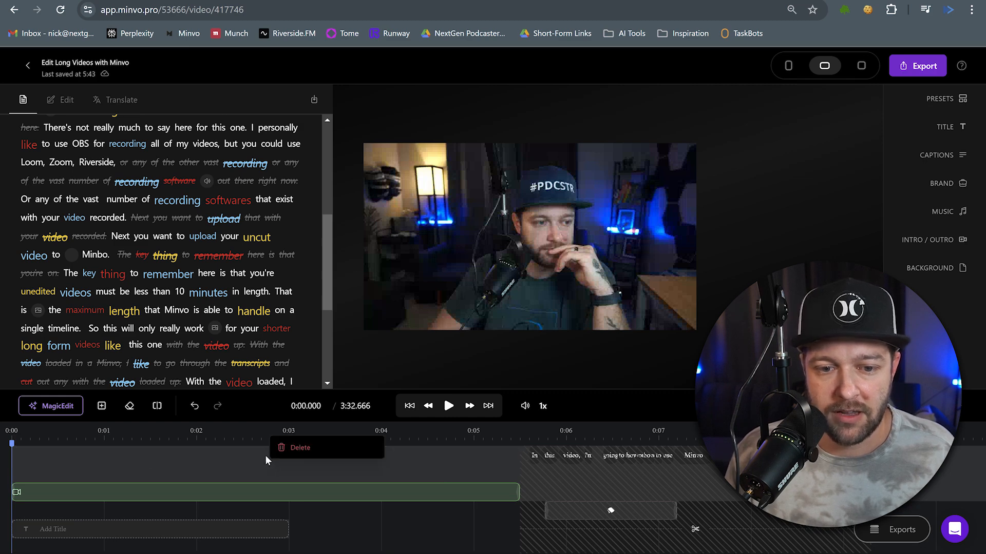
left_click(286, 449)
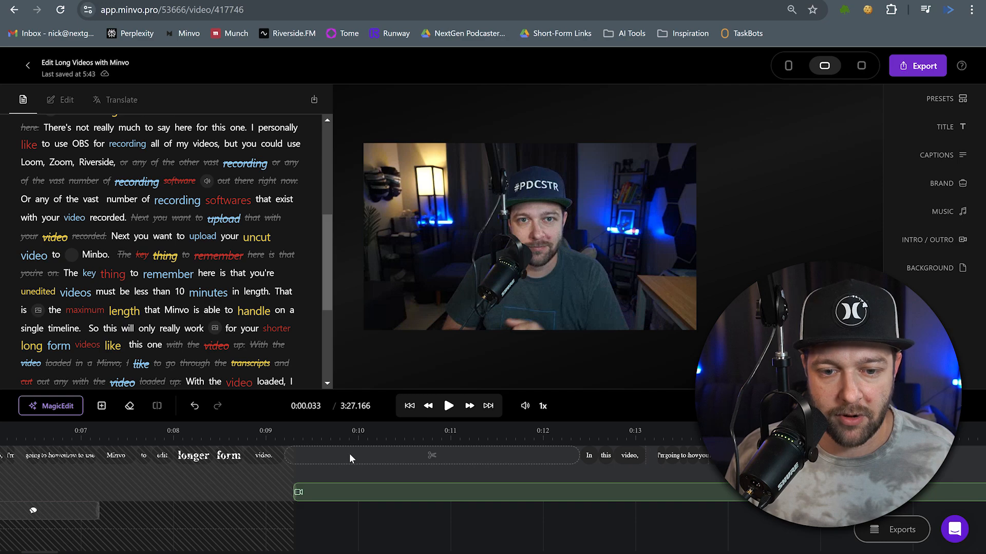
- Delete the silent gap between the struck-out intro take and the kept "In this video" take, from about 0:09 to 0:12
scroll(349, 458, "left", 5)
scroll(347, 454, "right", 5)
scroll(346, 454, "left", 3)
scroll(359, 456, "right", 3)
left_click(388, 457)
left_click(405, 446)
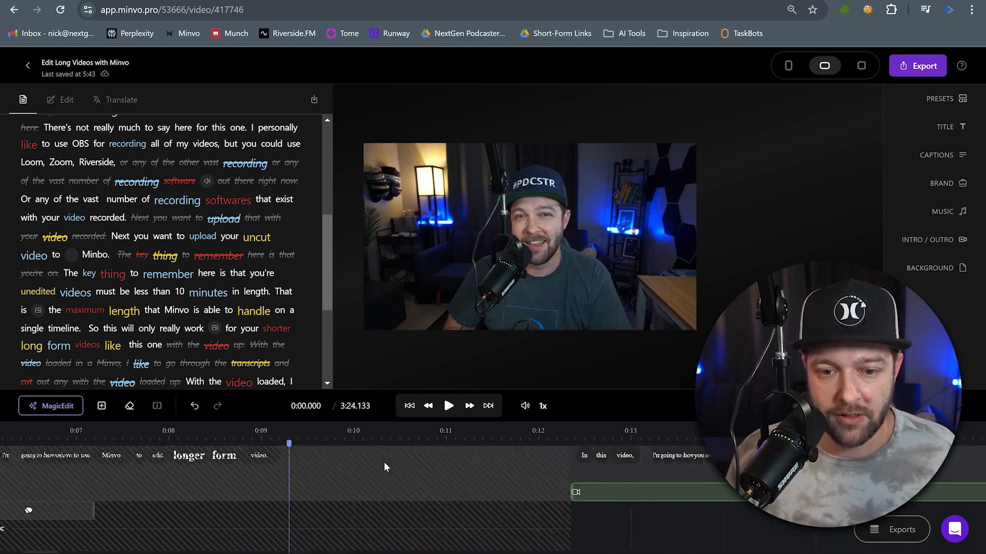
- Delete the next silent gap further along the timeline, following the kept intro sentence
scroll(406, 470, "right", 10)
scroll(464, 454, "right", 10)
left_click(502, 469)
left_click(565, 456)
scroll(308, 457, "right", 10)
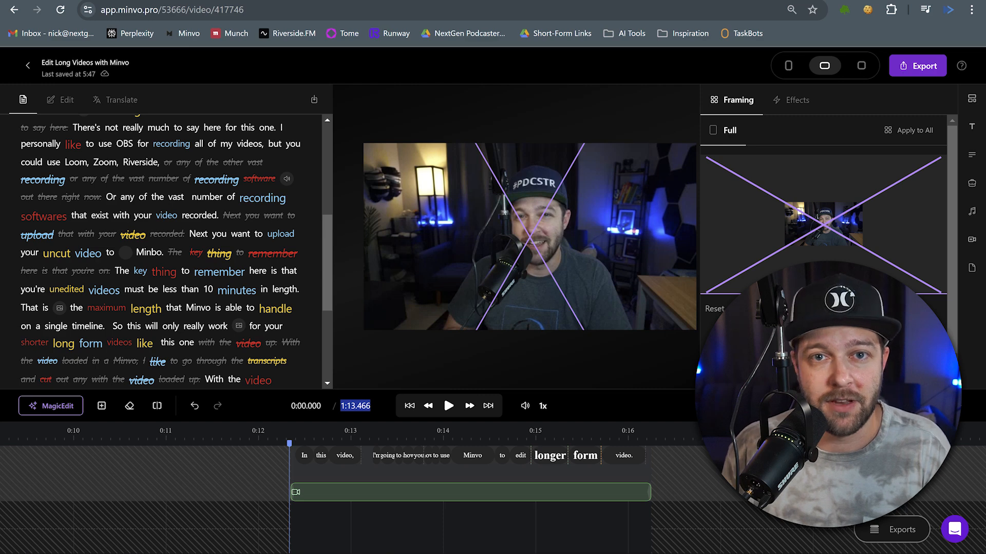
- Look through the trimmed timeline to check the remaining clips and the inserted sound and emoji elements
scroll(347, 473, "right", 2)
scroll(365, 469, "down", 3)
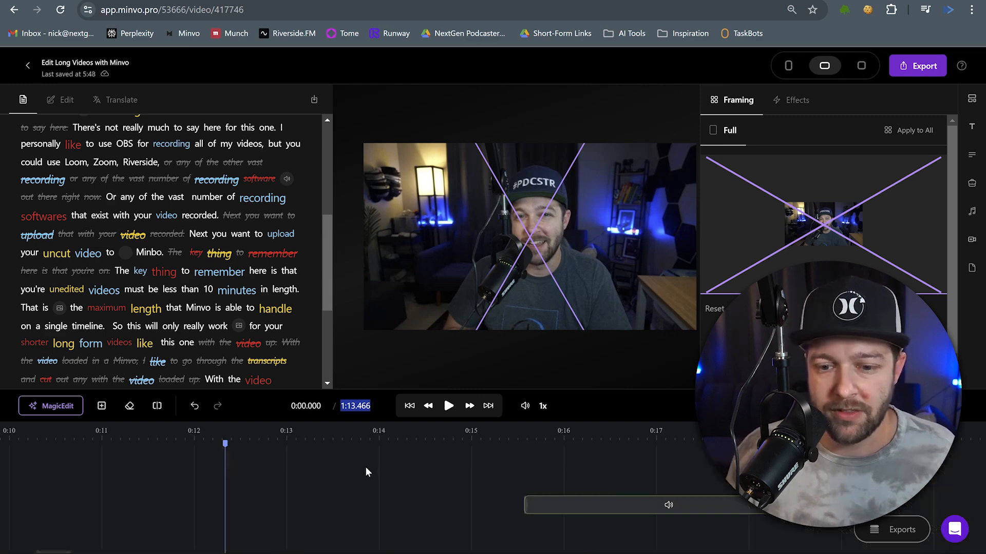
scroll(427, 485, "right", 15)
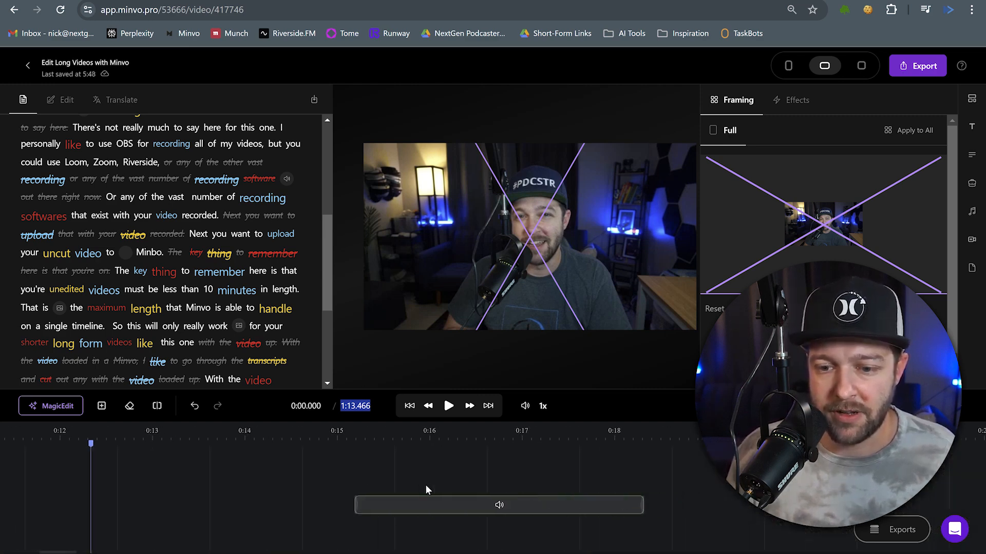
scroll(425, 483, "right", 20)
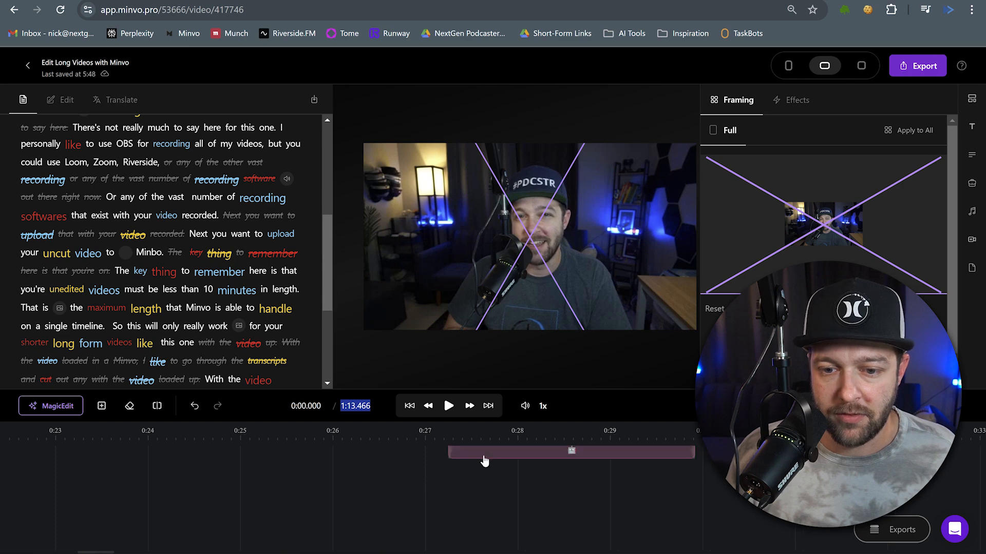
scroll(452, 469, "right", 20)
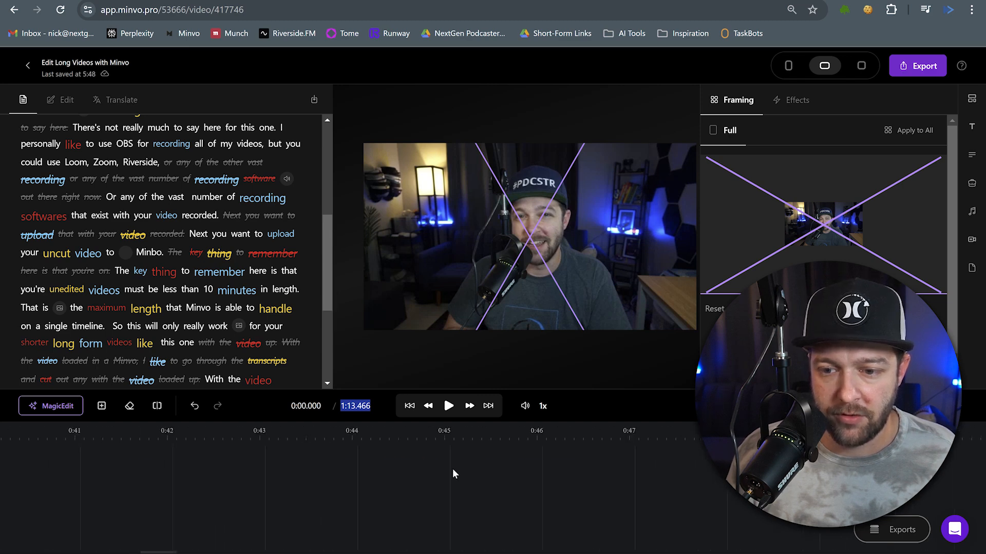
scroll(532, 488, "right", 4)
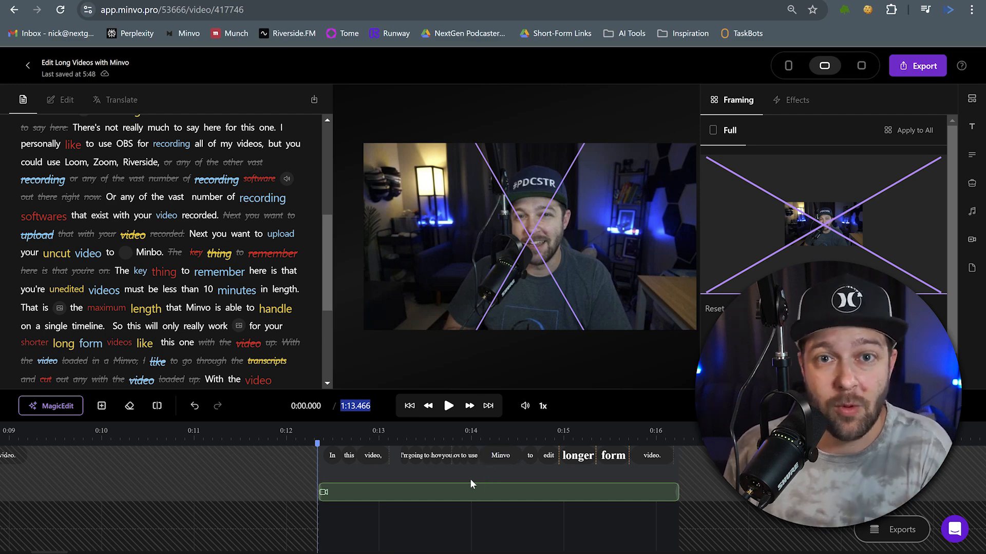
- Apply the Pop In animation to the first kept clip, the "In this video" sentence
left_click(451, 407)
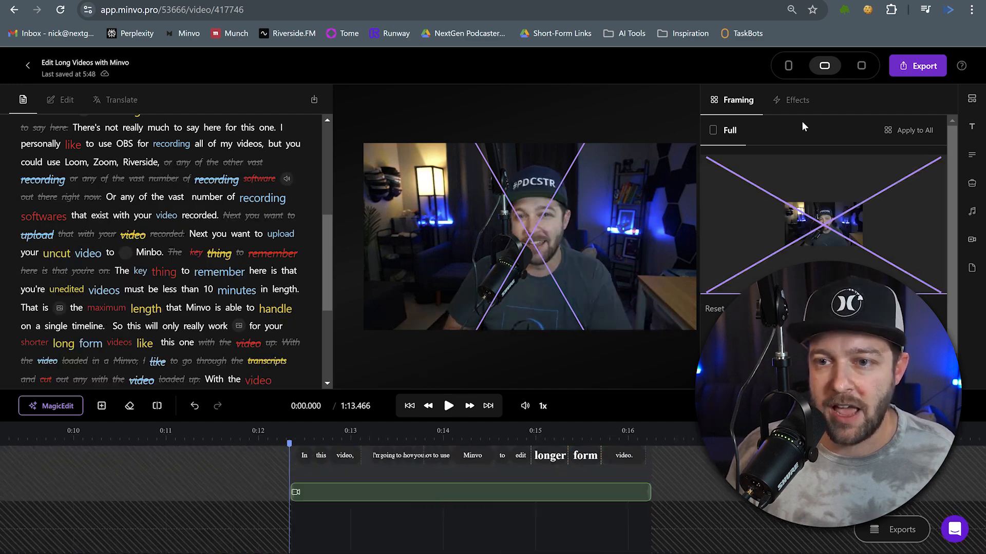
left_click(790, 101)
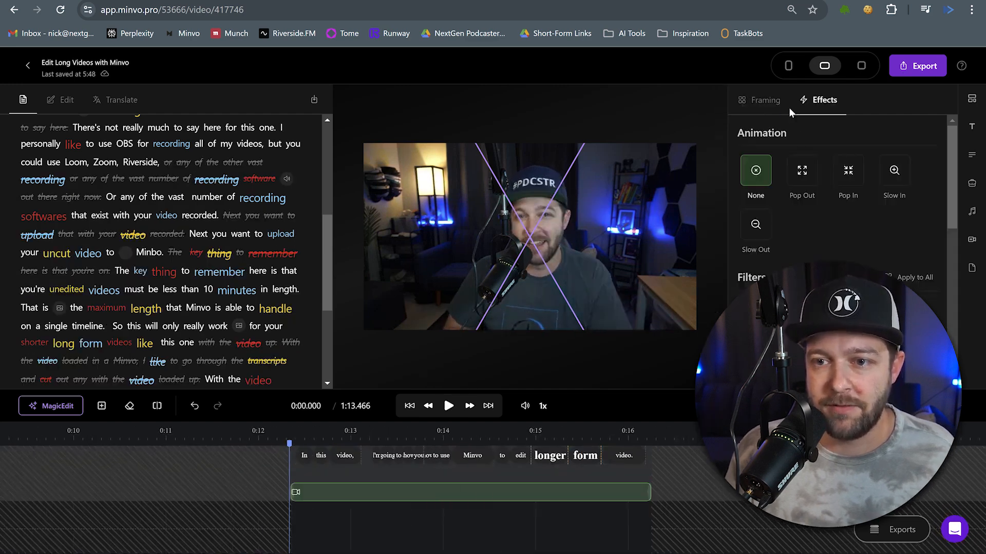
left_click(840, 175)
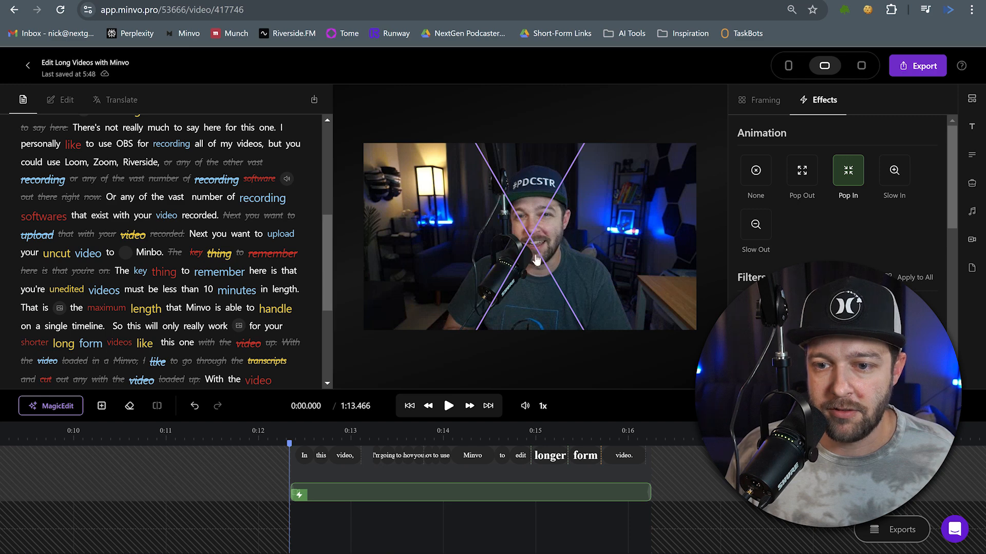
- Insert the Pop 3 sound effect at the start of the first kept clip and set its volume to 150
scroll(374, 505, "left", 1)
scroll(386, 487, "down", 3)
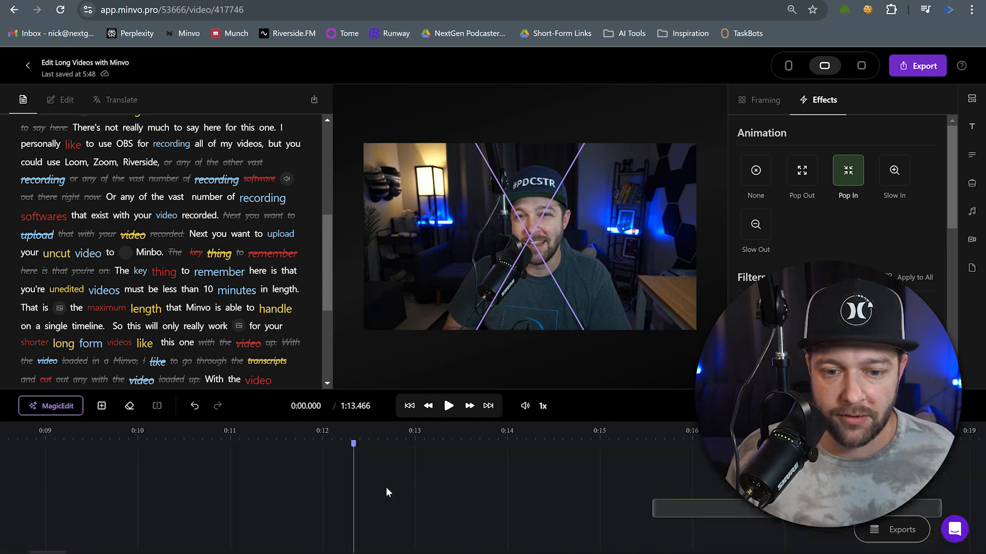
scroll(385, 493, "up", 3)
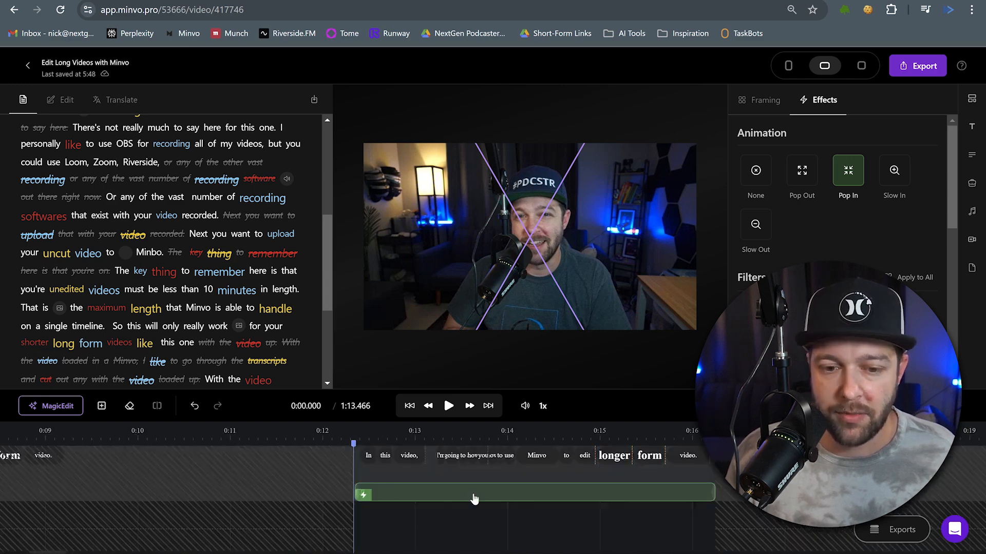
left_click(361, 534)
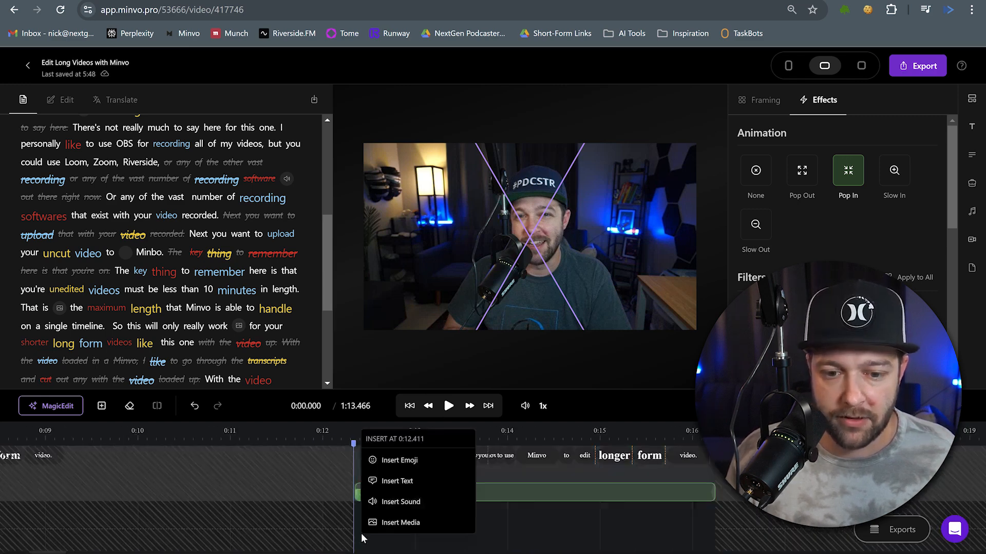
left_click(389, 503)
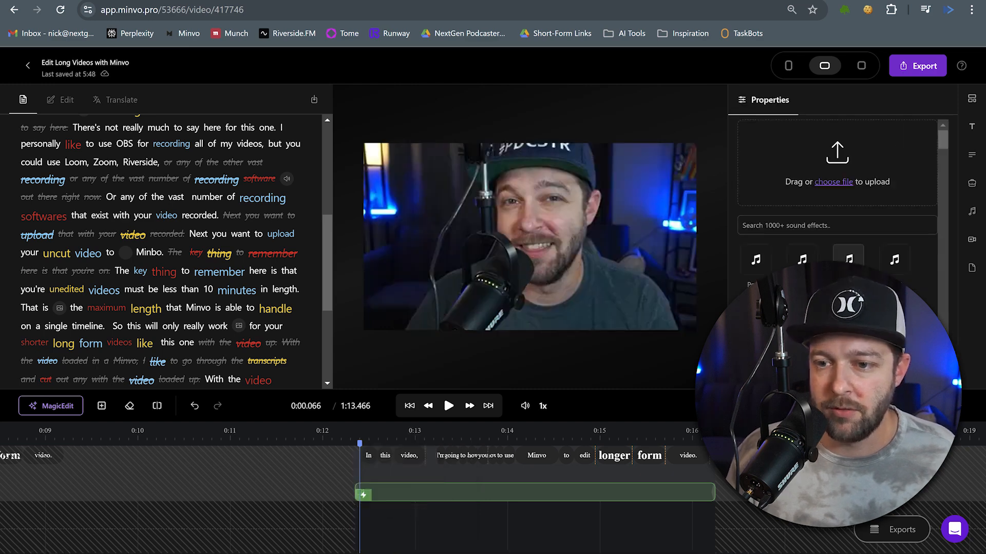
left_click(848, 259)
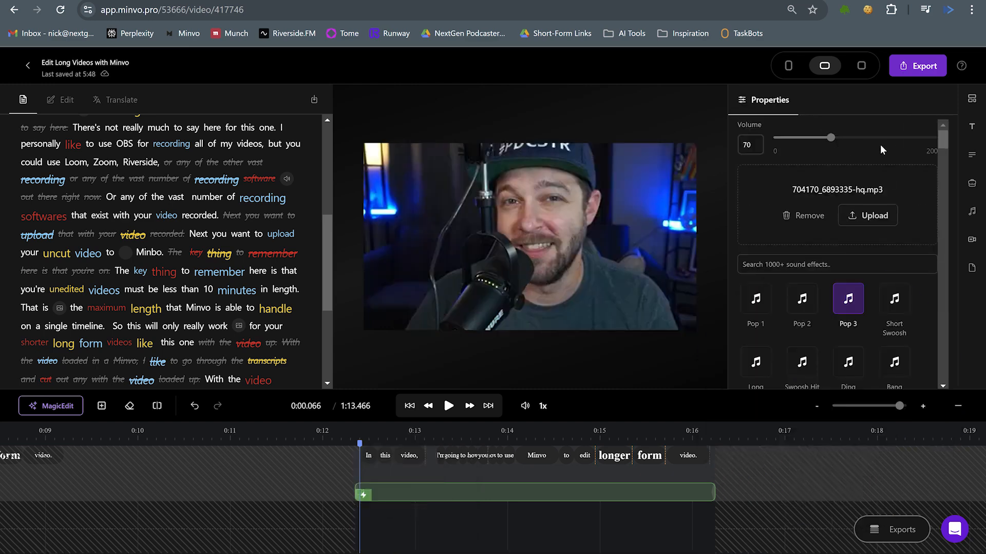
type("0")
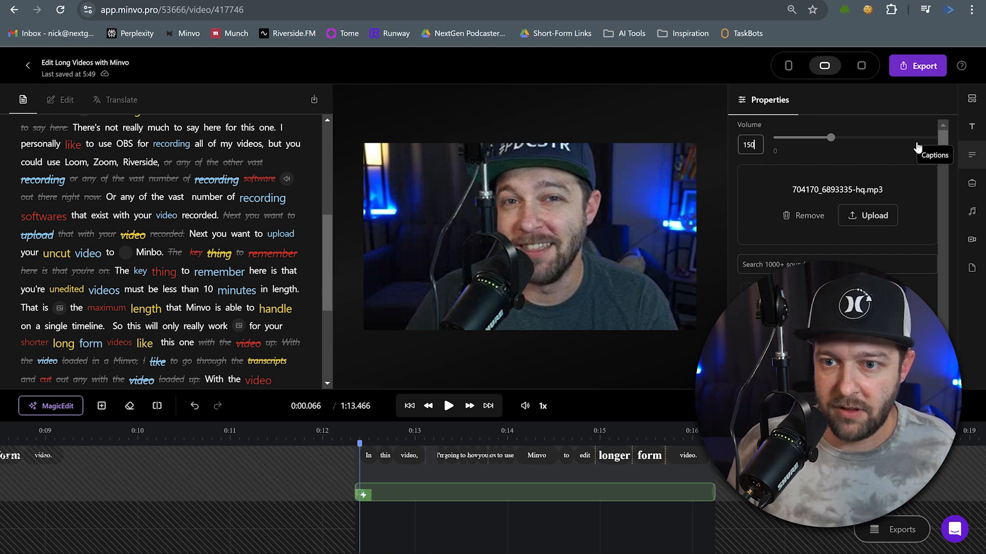
- Preview the video up to the "script or outline" sentence and move the robot emoji up over the speaker's face
left_click(448, 406)
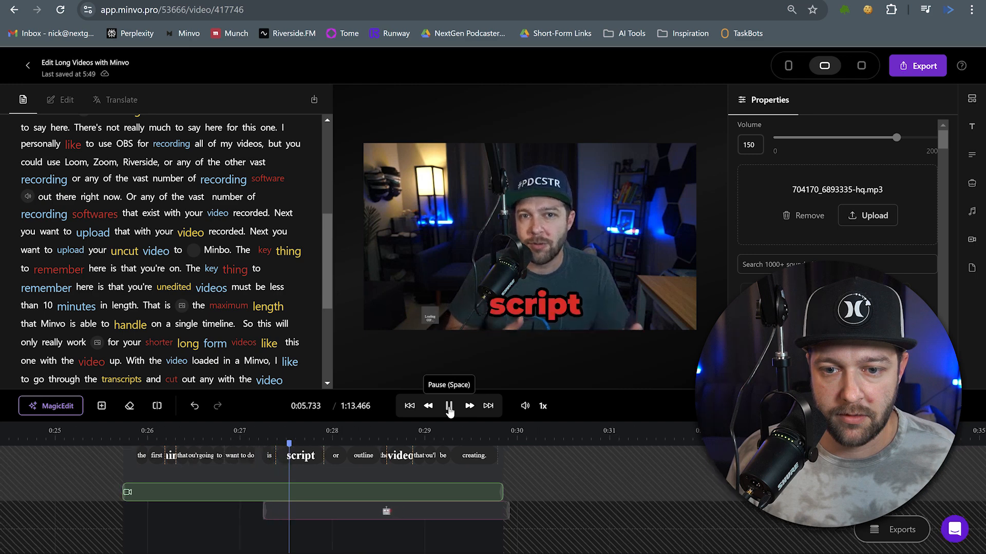
left_click(449, 406)
left_click(261, 511)
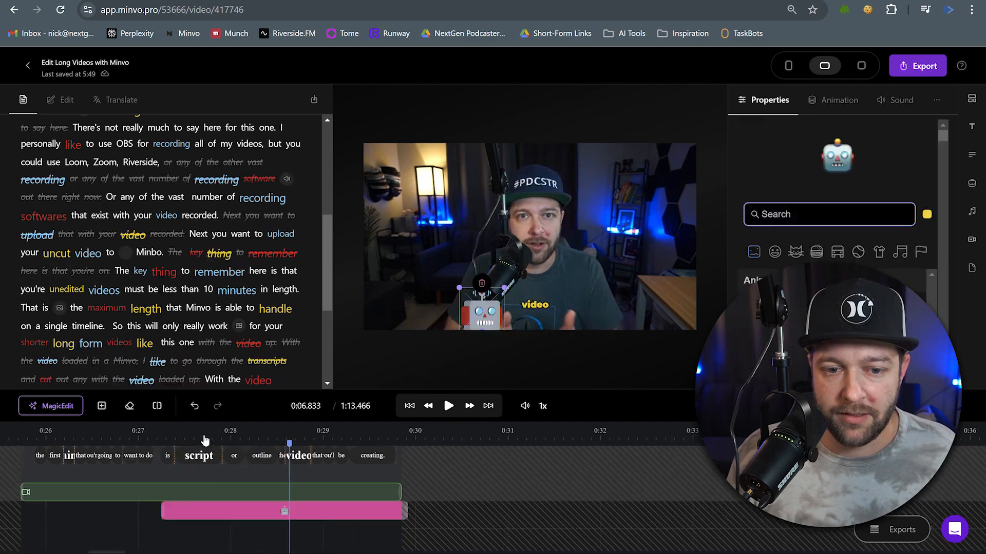
left_click(194, 438)
left_click(318, 437)
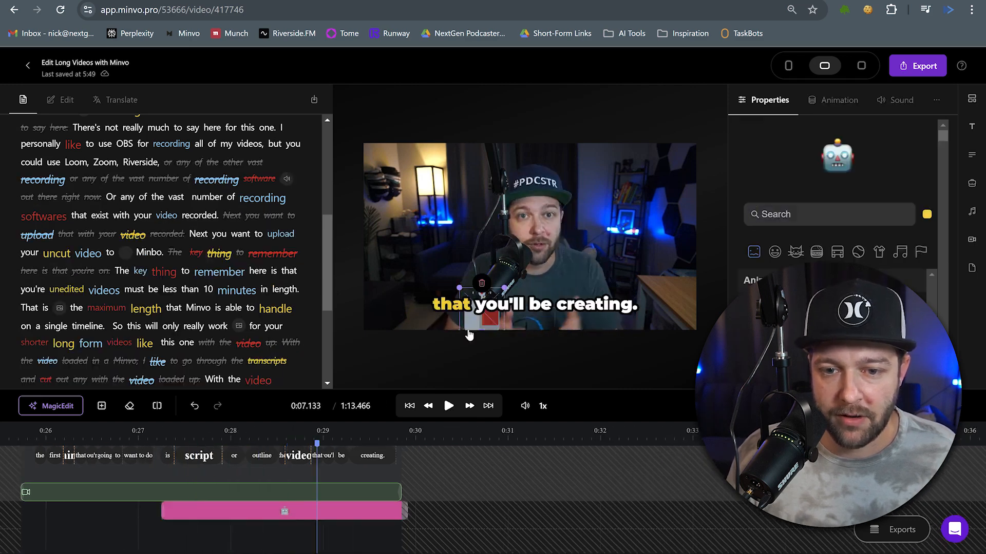
left_click_drag(473, 324, 518, 264)
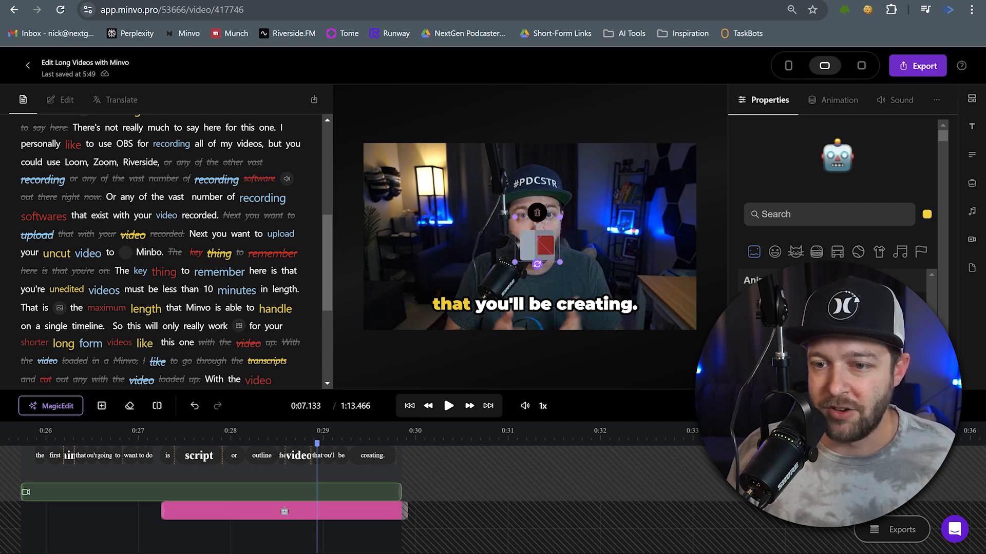
- Look over the robot emoji's animation and additional options, and return to its properties
left_click(843, 108)
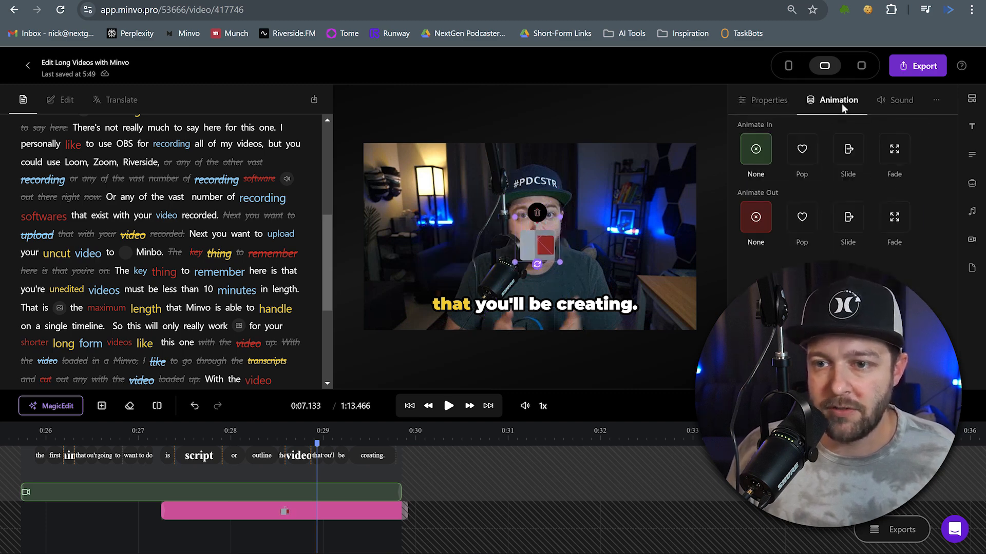
left_click(935, 109)
left_click(765, 100)
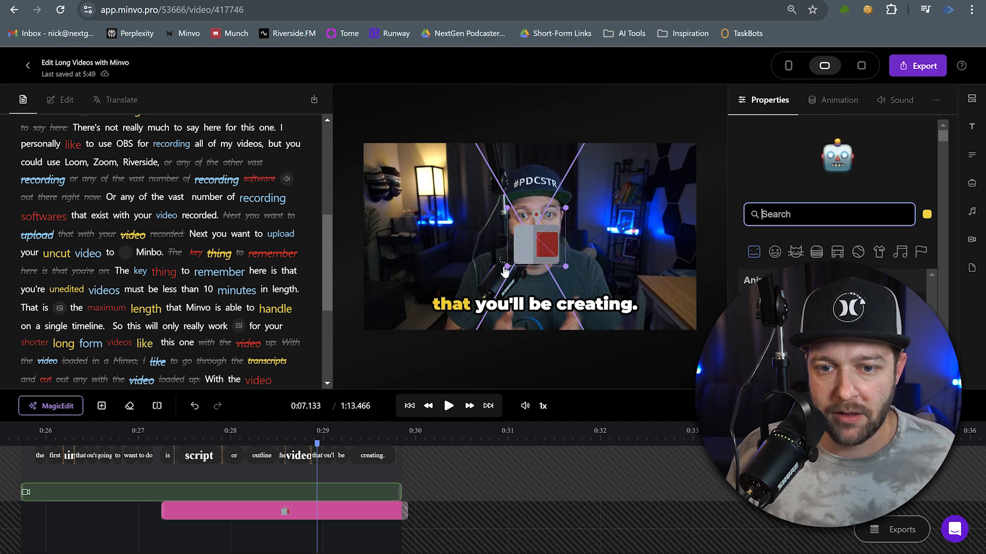
- Play back the edit from the "script or outline" sentence and stop the replay of the following clip at the word "platforms"
left_click(70, 435)
left_click(448, 406)
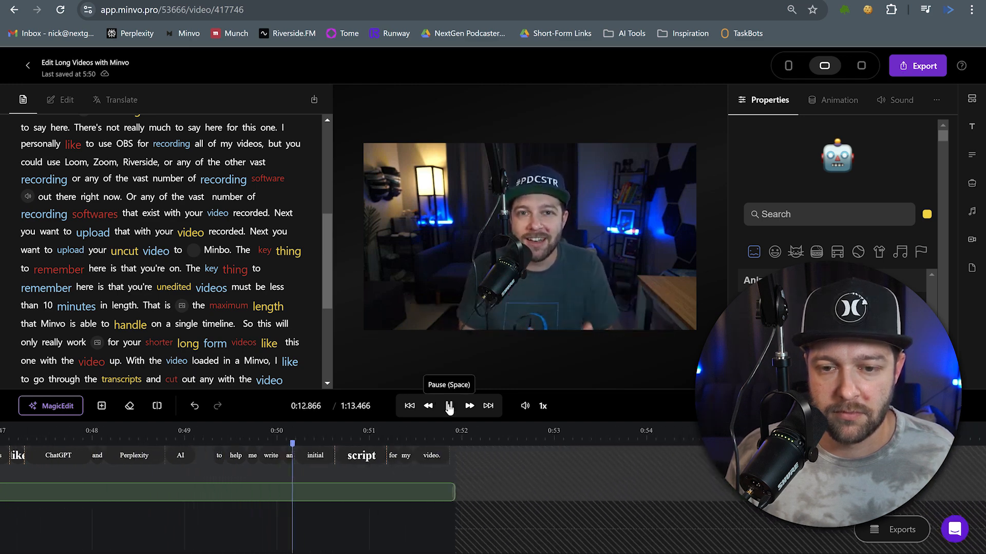
left_click(450, 407)
left_click(267, 504)
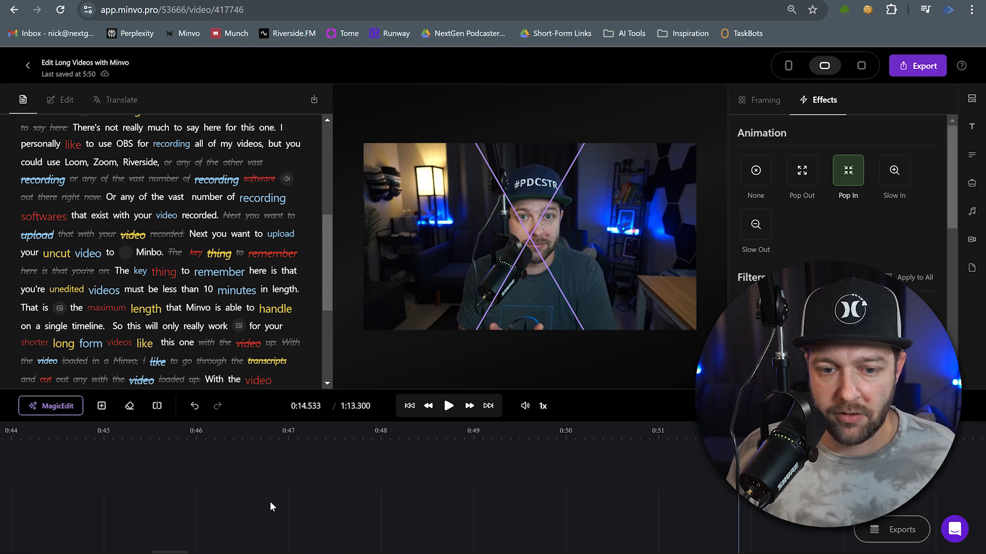
left_click(215, 441)
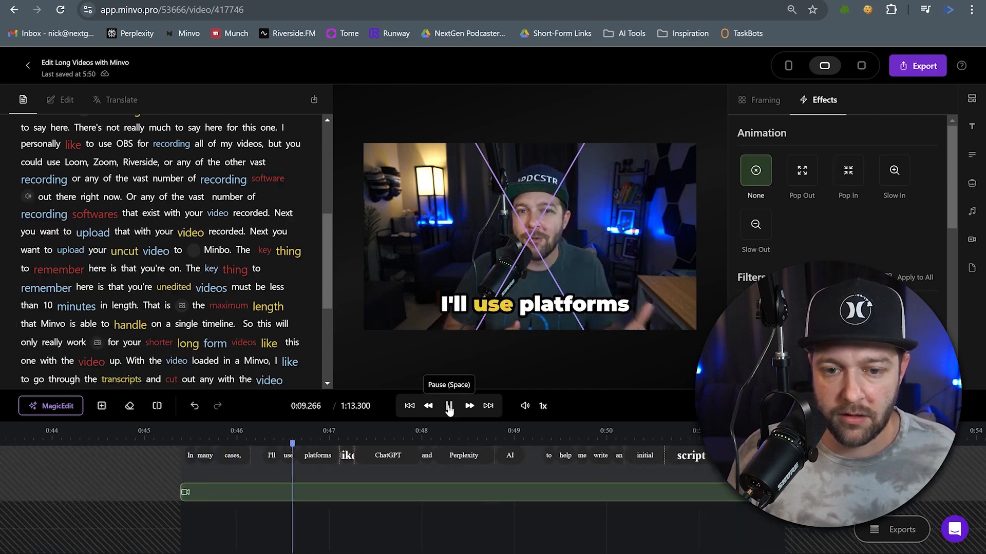
left_click(449, 407)
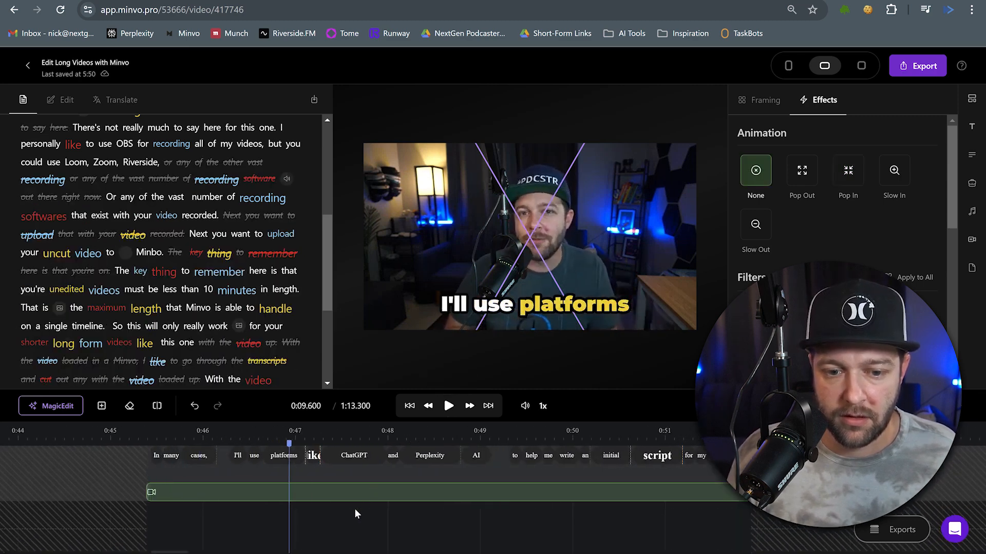
- Insert a stock video of a laptop on a desk, found by searching "AI chatbot", beneath the words "like ChatGPT and Perplexity"
right_click(322, 527)
left_click(347, 523)
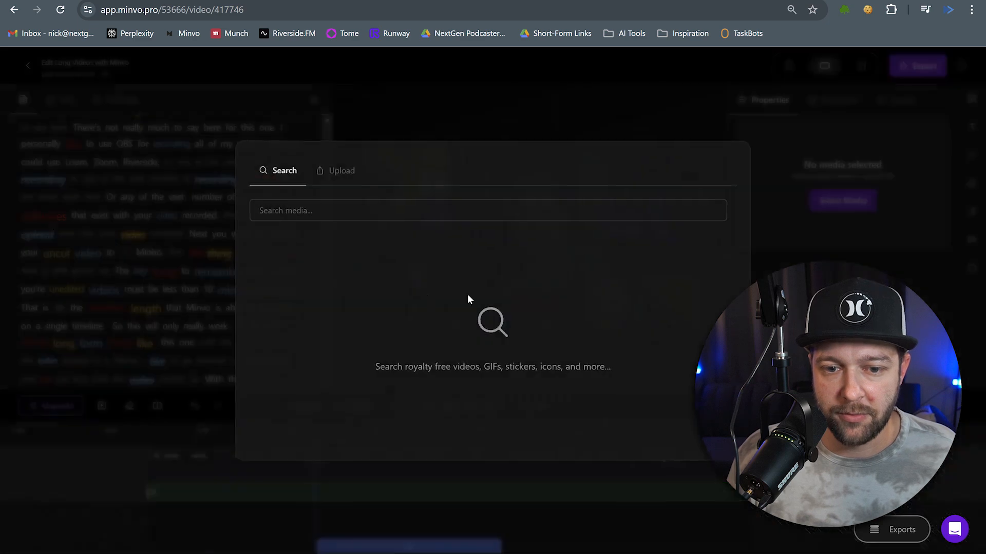
left_click(371, 210)
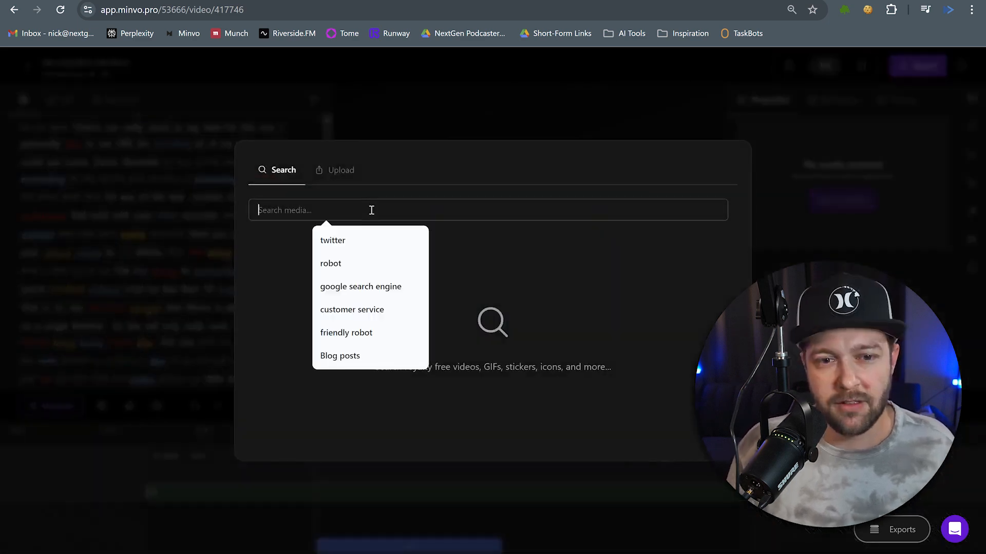
type("AI chat")
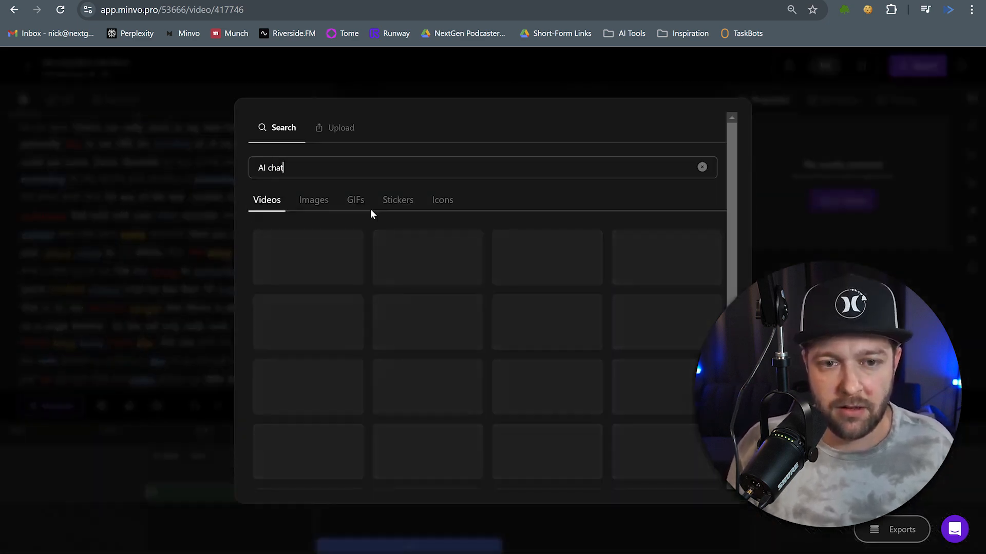
type("bot")
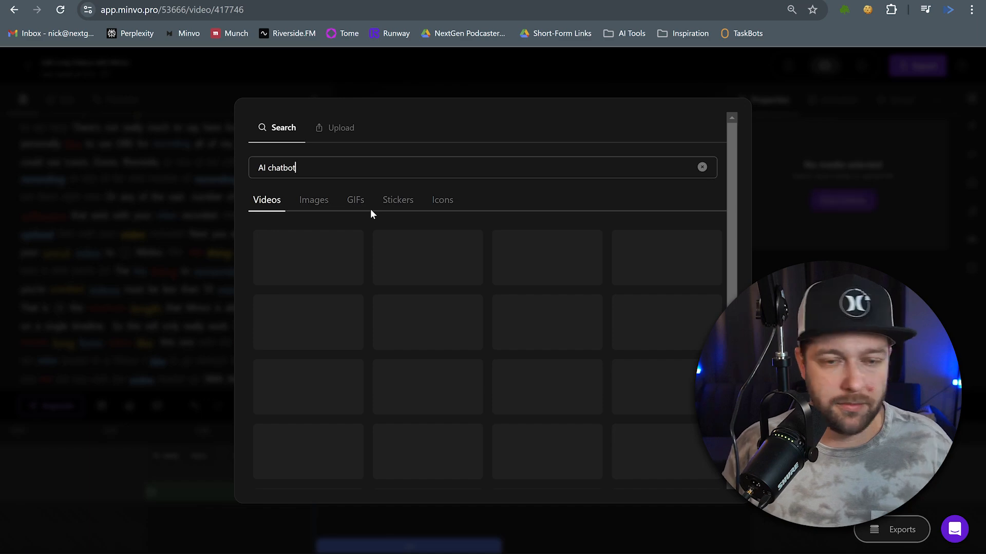
left_click(570, 337)
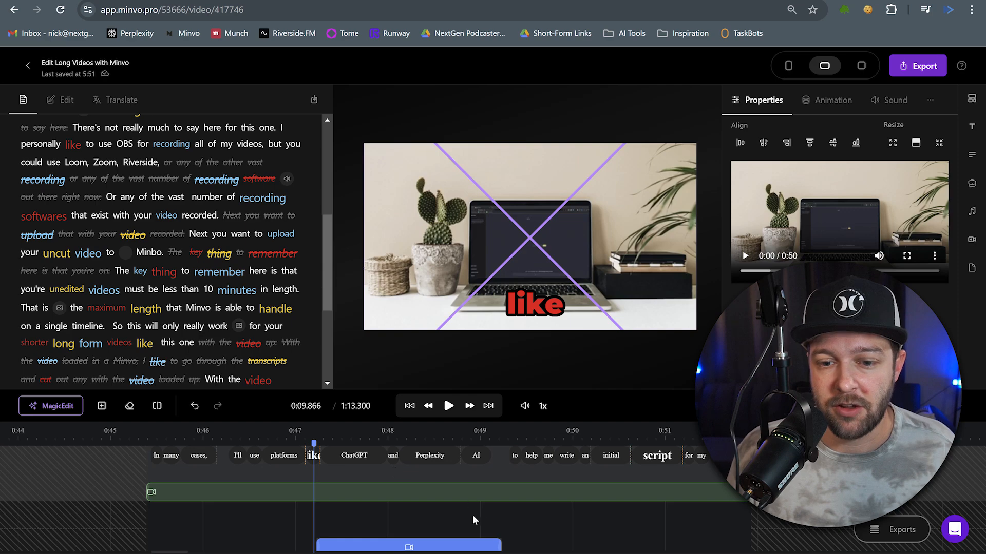
- Play back the edit from "In many cases" past the laptop stock video and stop at "Perplexity is you can"
left_click(472, 515)
left_click(483, 504)
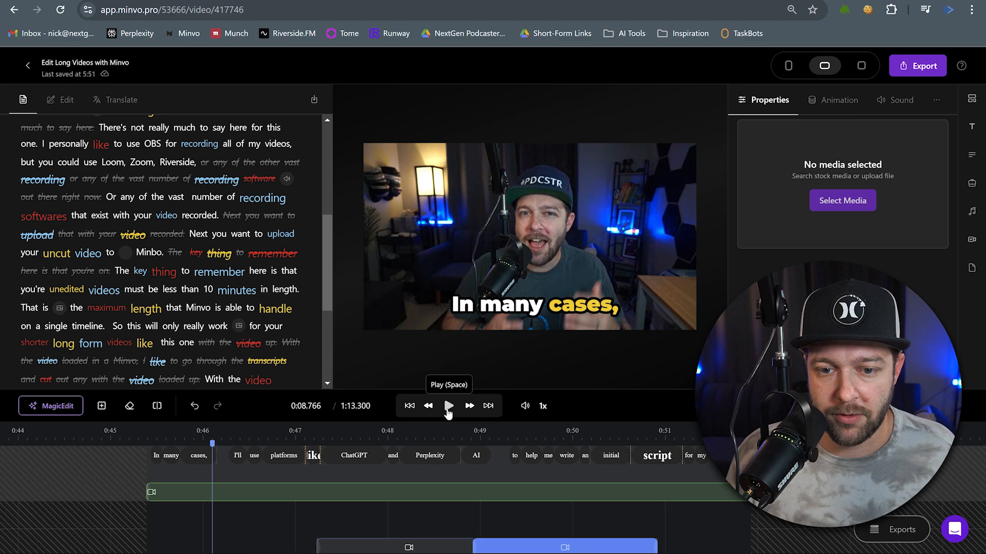
left_click(448, 408)
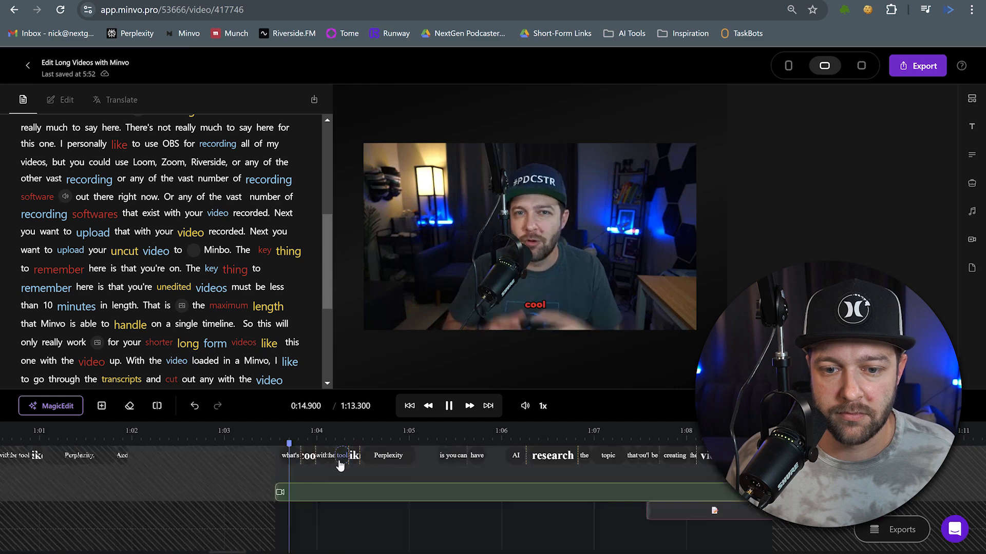
key("space")
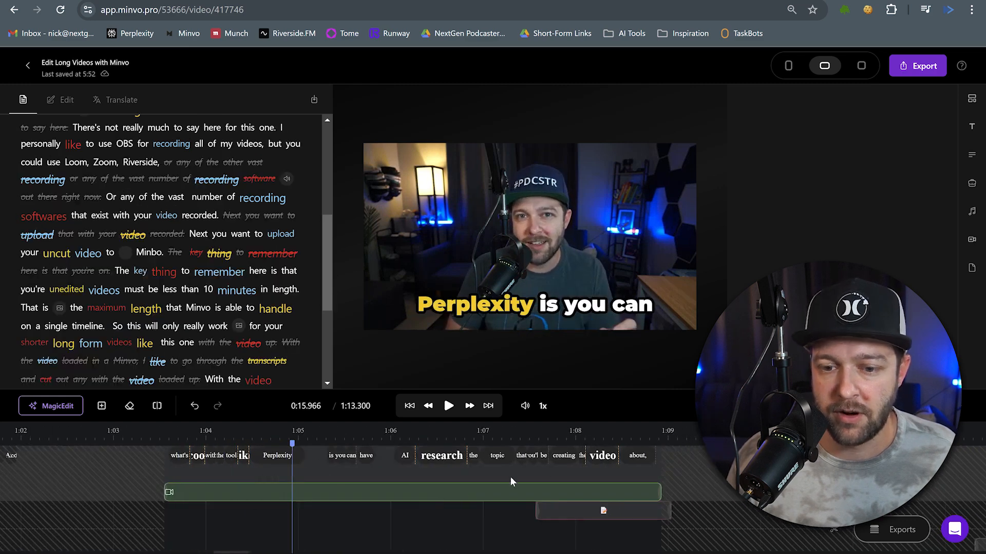
- Apply the Pop In animation to the speaker's clip that mentions Perplexity and AI research
left_click(610, 219)
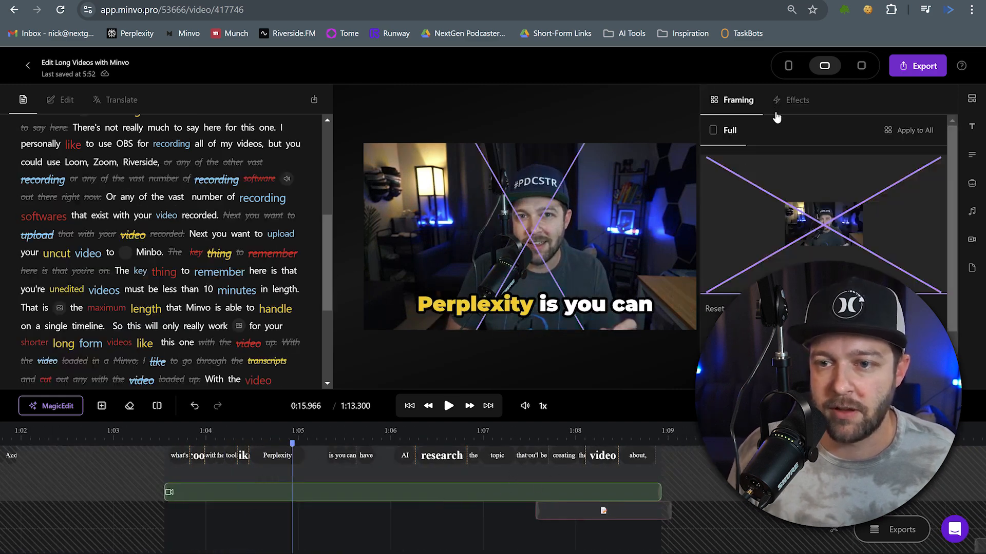
left_click(796, 100)
left_click(848, 170)
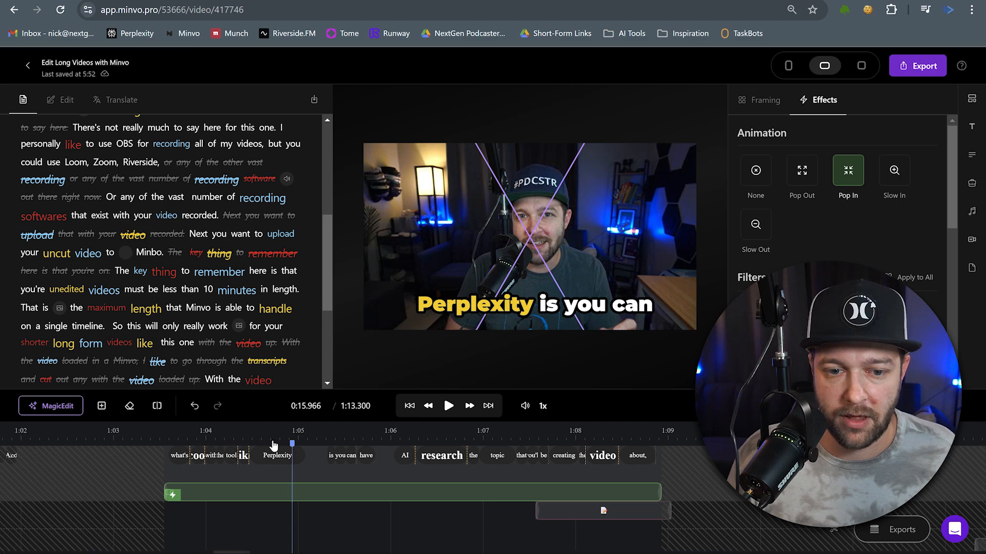
- Enlarge the paper-and-pencil emoji, move it up over the speaker's face, and play back the edit from "is you can have"
left_click(559, 496)
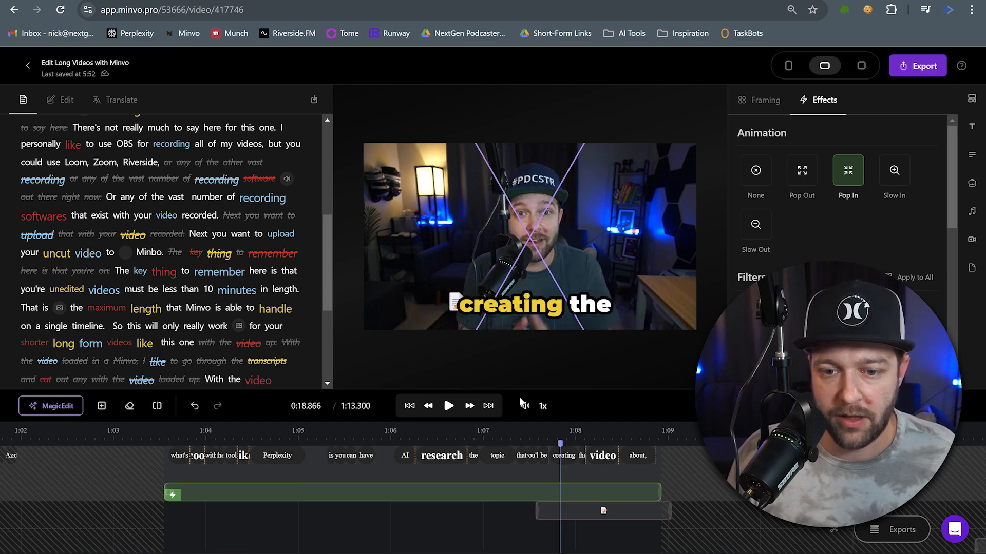
left_click(575, 510)
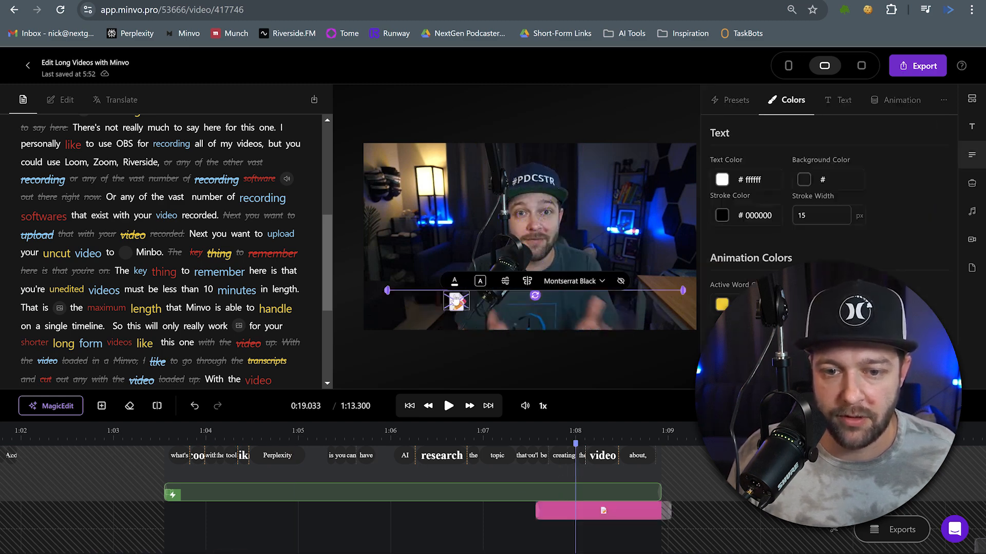
left_click_drag(456, 299, 511, 262)
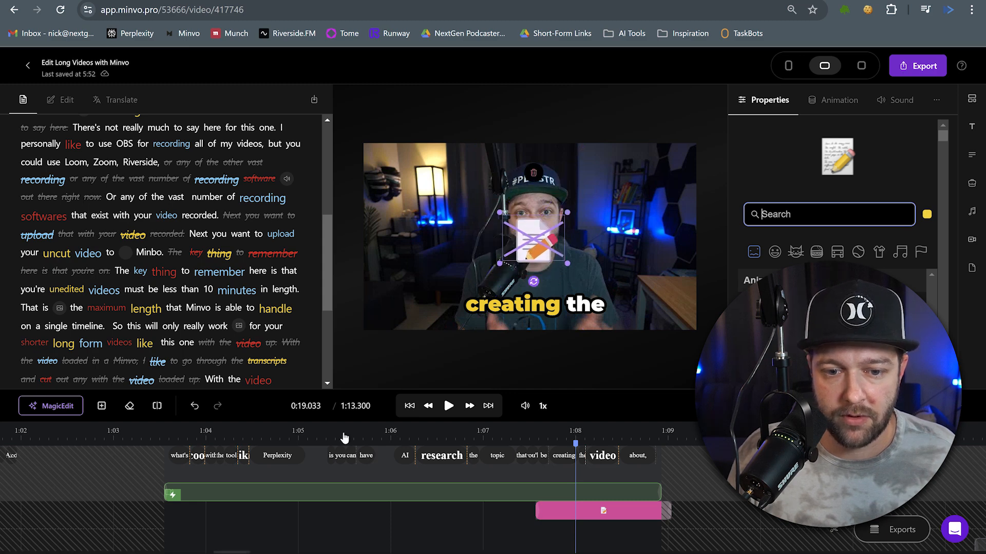
left_click(345, 438)
key("space")
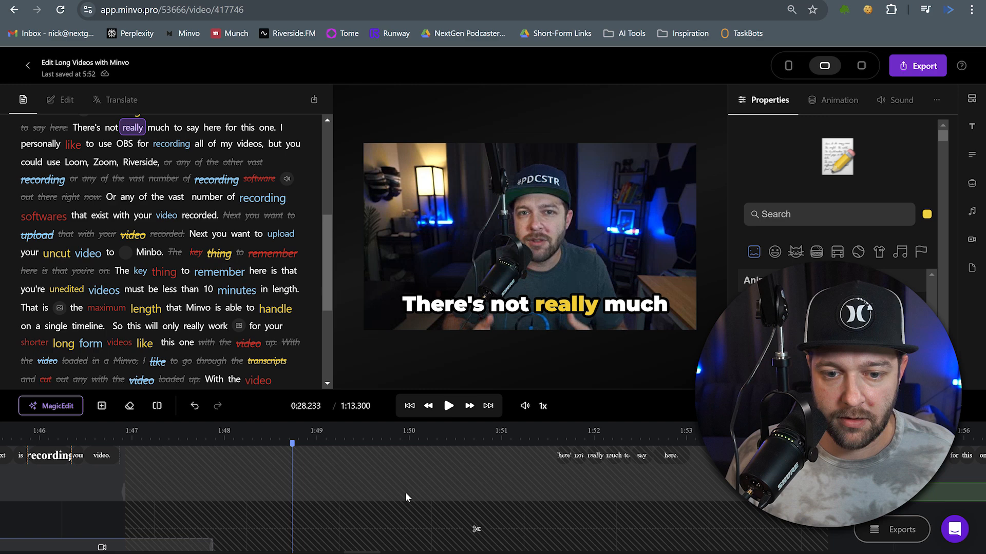
- Apply the Pop In animation to the short "so cool." clip
scroll(405, 497, "left", 3)
scroll(404, 498, "left", 4)
scroll(404, 499, "right", 11)
scroll(404, 499, "left", 8)
scroll(402, 493, "left", 10)
left_click(289, 492)
left_click(821, 100)
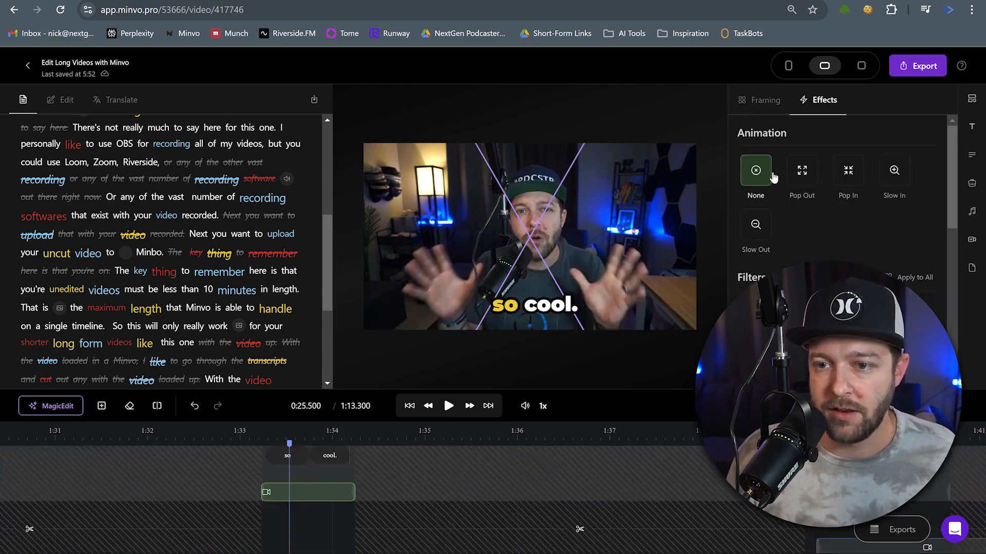
left_click(847, 173)
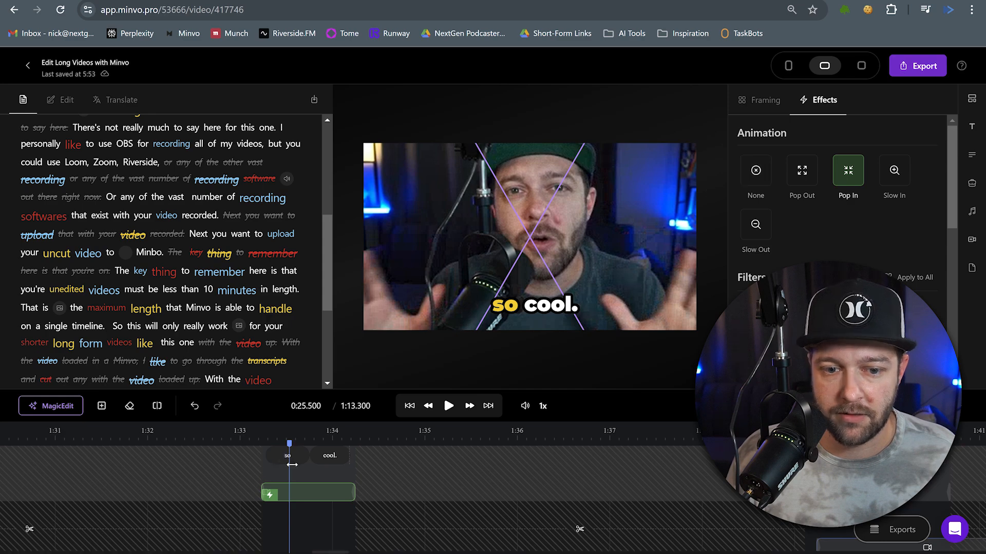
- Play back the edit from before the "so cool." clip and stop at "to use OBS for recording"
scroll(308, 467, "left", 4)
left_click(341, 439)
key("space")
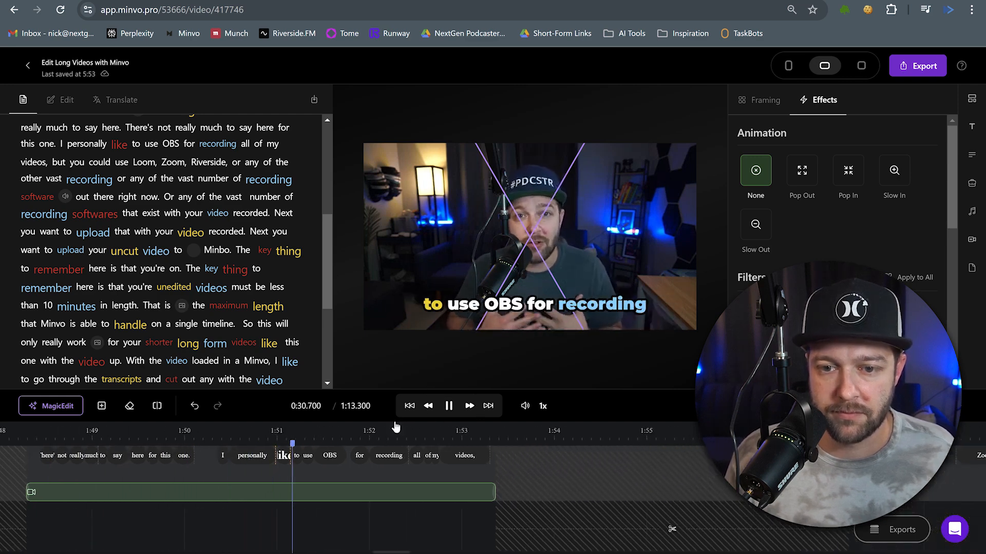
left_click(449, 405)
- Insert a stock video of a man talking to a camera, found by searching "recording a video", beneath "I personally like", and play on to "10 minutes"
left_click(358, 509)
left_click(392, 507)
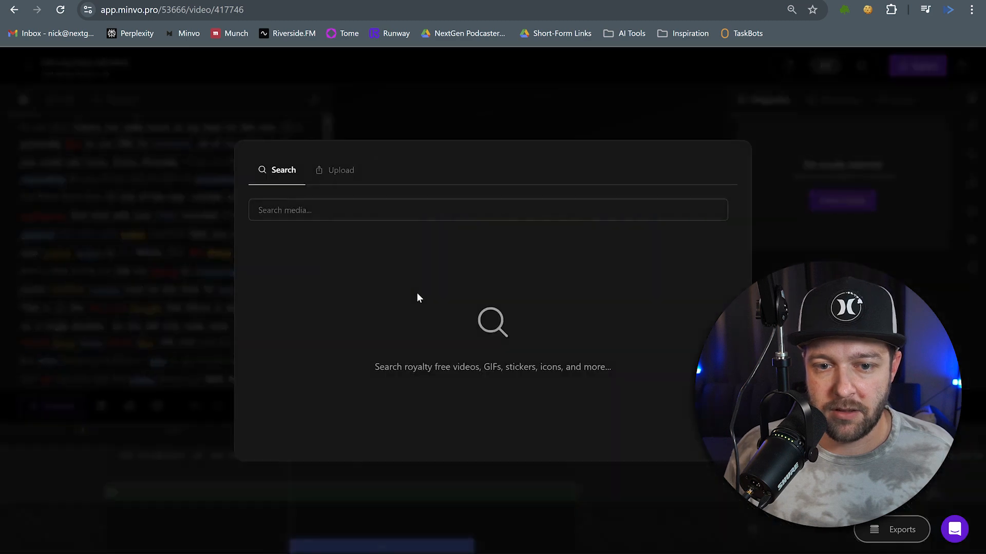
left_click(333, 211)
type("recording a video")
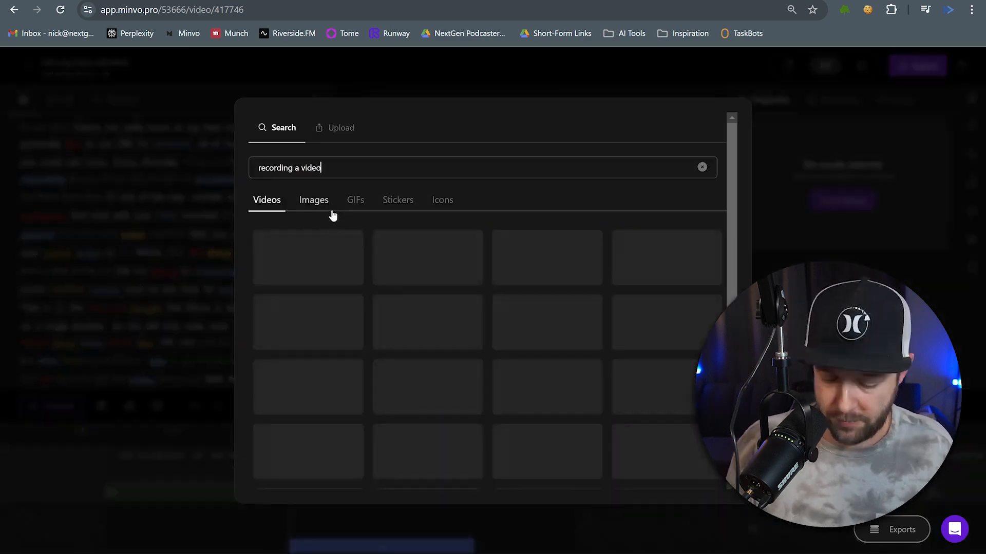
left_click(686, 434)
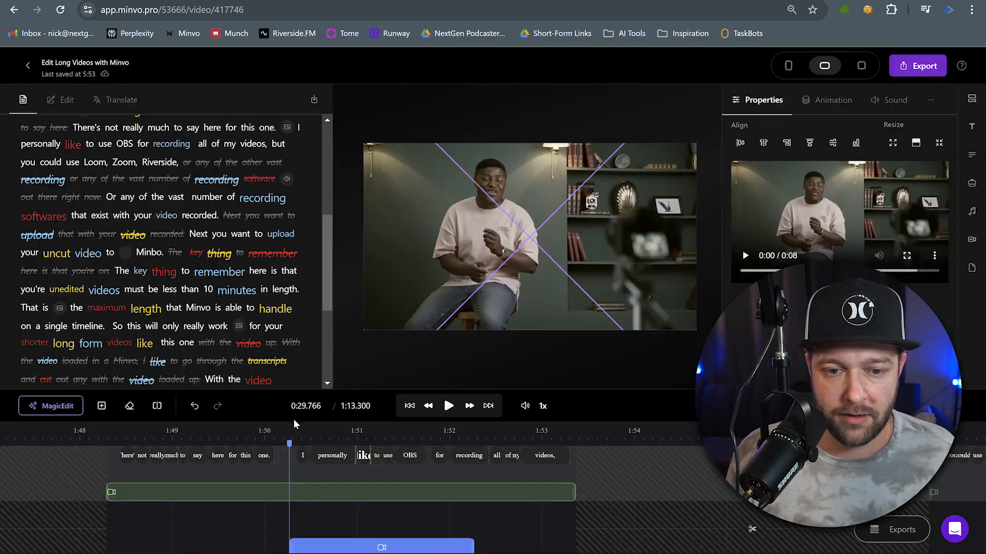
left_click(448, 405)
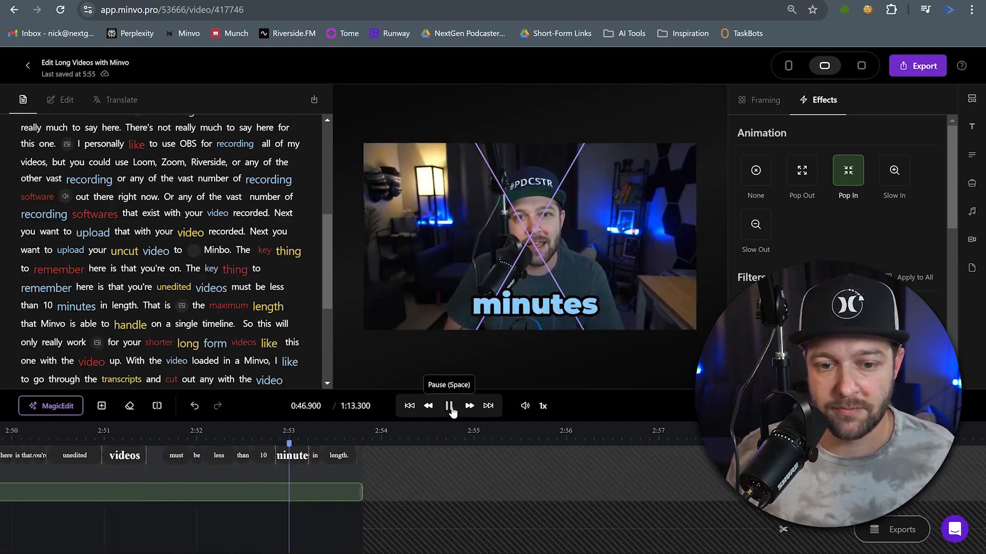
left_click(450, 407)
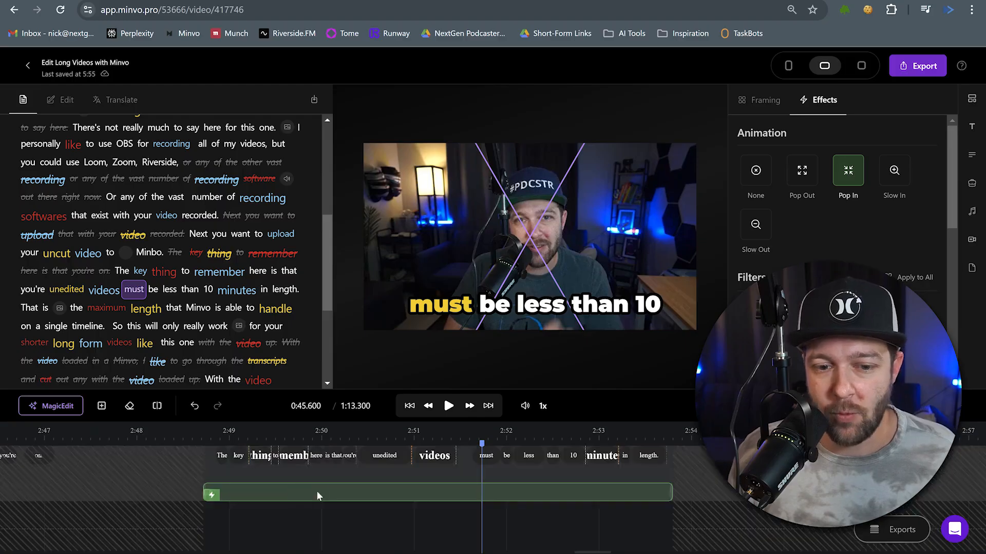
- Add a sound effect found by searching "key jangling" at the start of the "The key thing to remember" clip
left_click(221, 522)
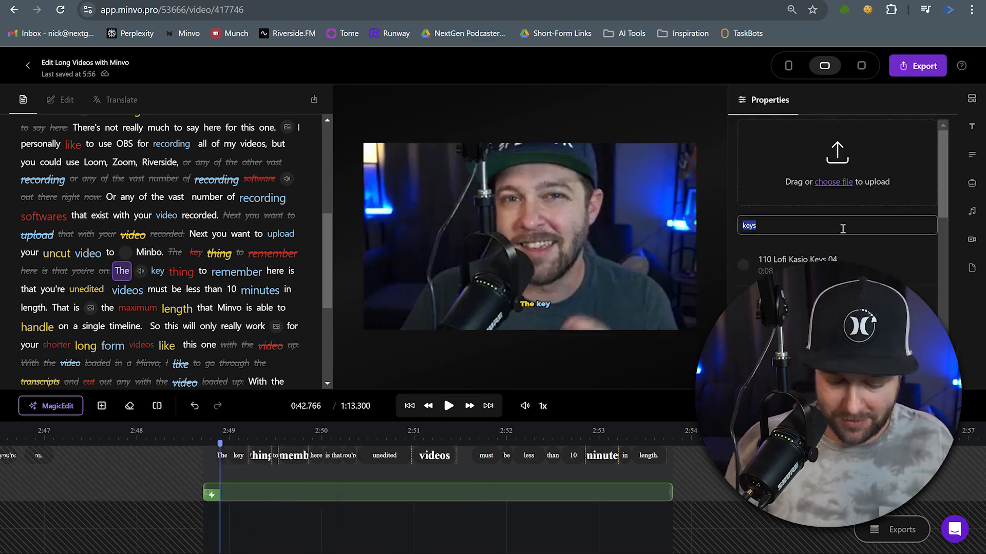
type("ke")
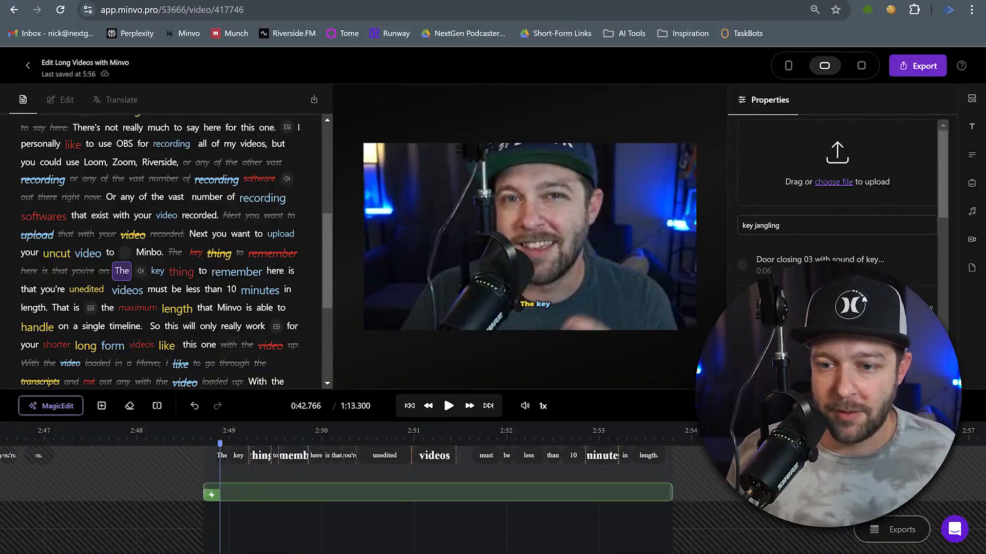
left_click(831, 307)
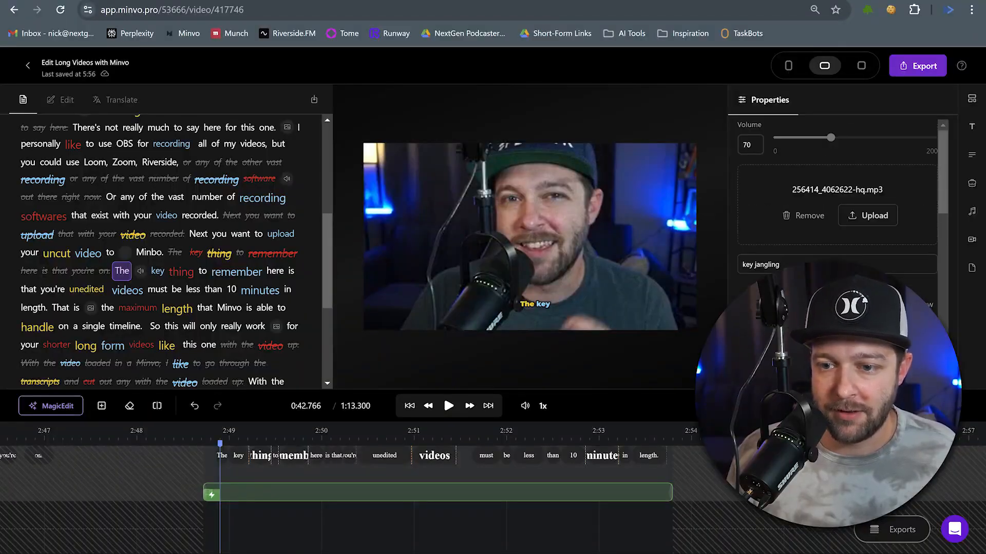
- Play back the "The key thing to remember" clip to check the key jangling sound
left_click(205, 440)
left_click(448, 406)
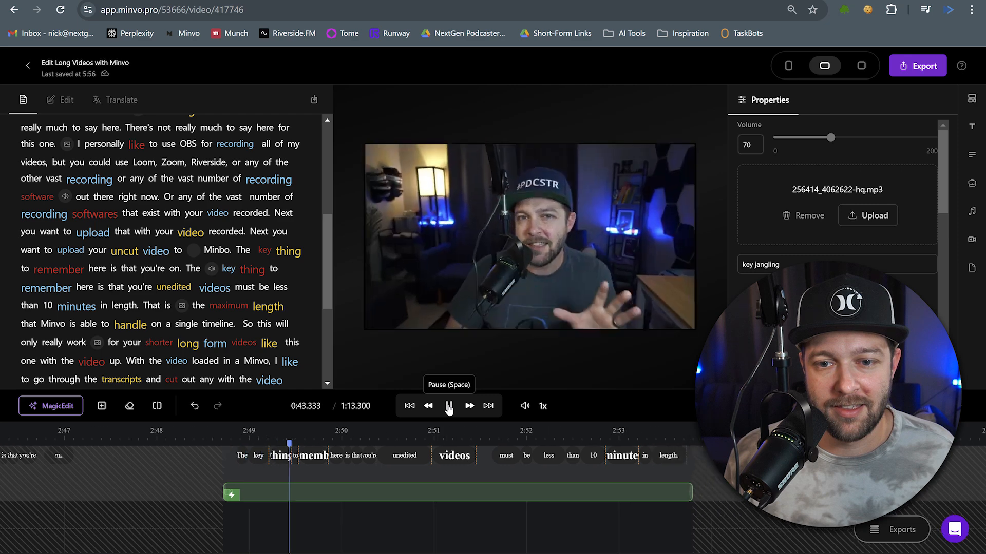
left_click(455, 408)
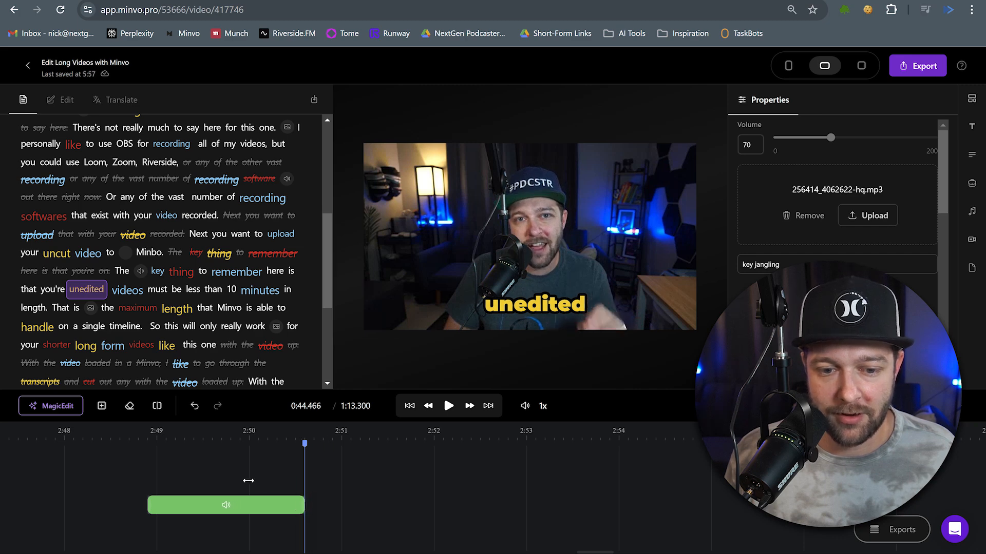
- Trim the end of the key jangling sound effect and play the edit through to "With the video loaded"
left_click_drag(265, 484, 257, 485)
left_click(449, 406)
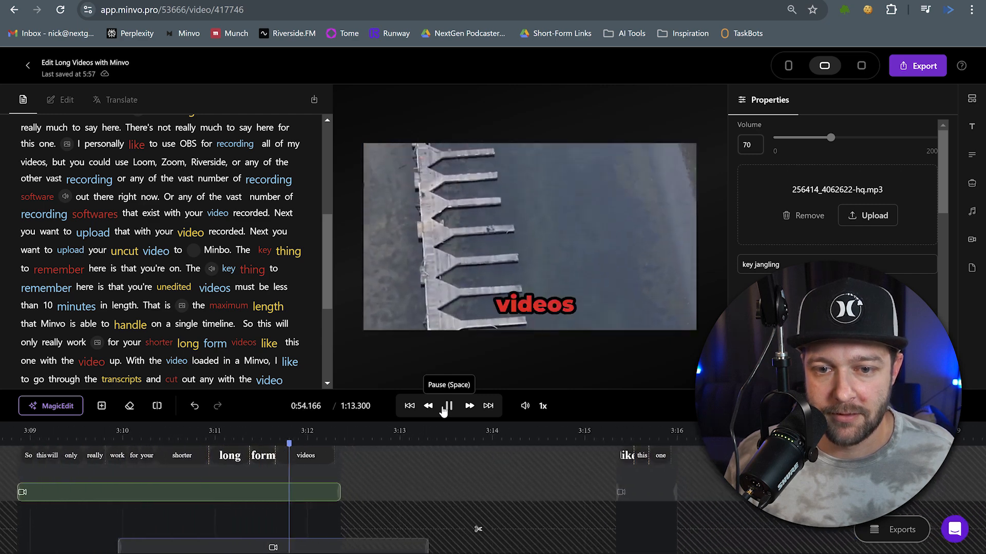
left_click(445, 406)
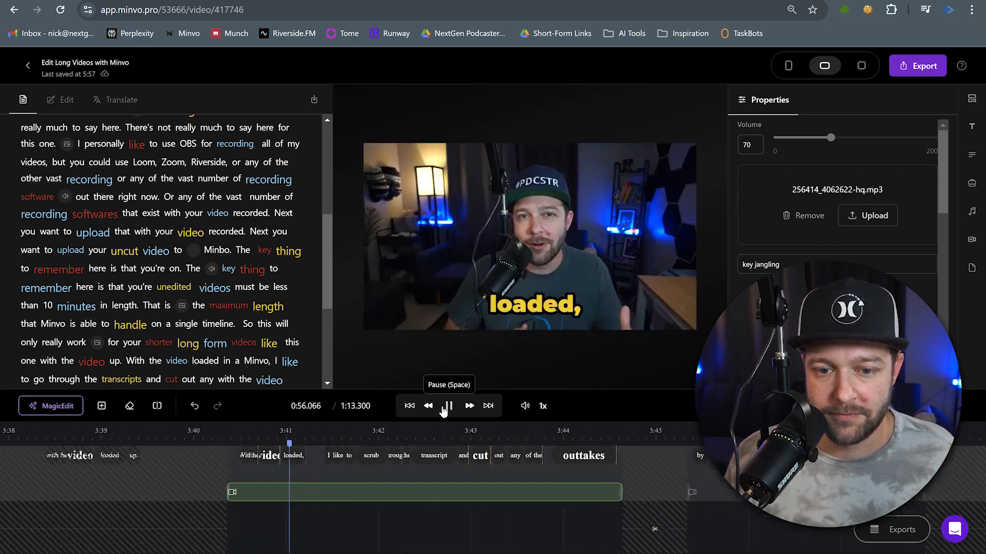
- Delete the aerial dock stock video beneath "shorter long form videos" and play back the edit from "shorter"
scroll(442, 484, "up", 10)
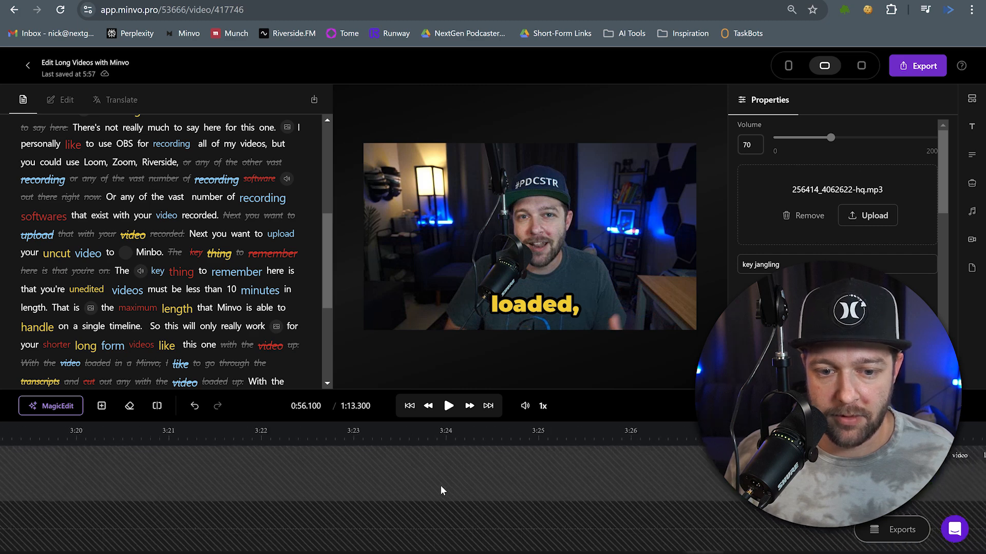
scroll(438, 485, "up", 5)
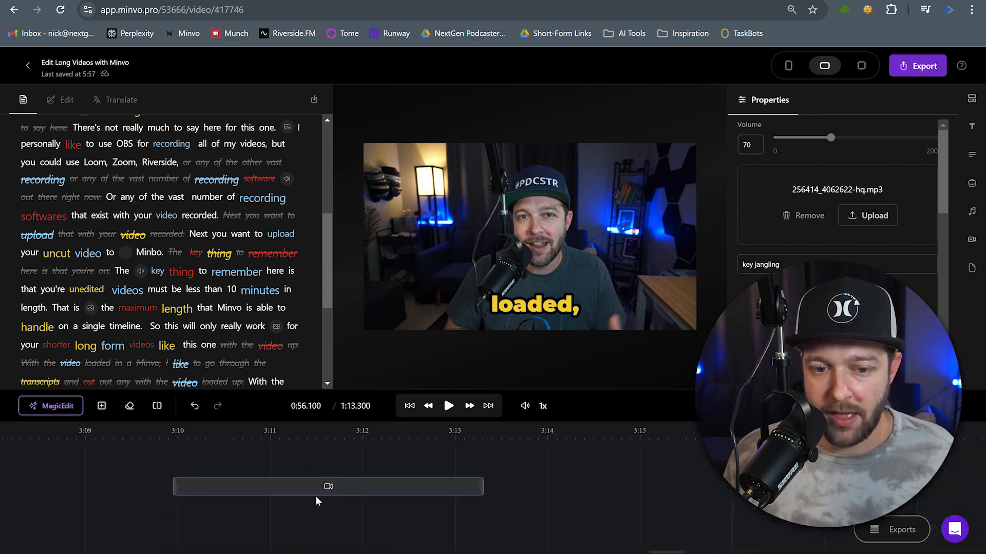
left_click(304, 545)
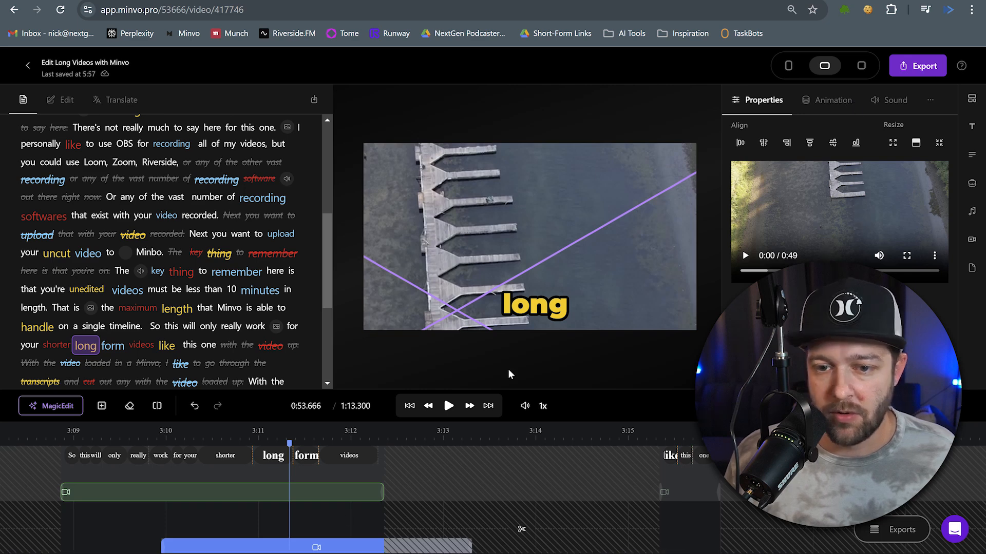
right_click(316, 547)
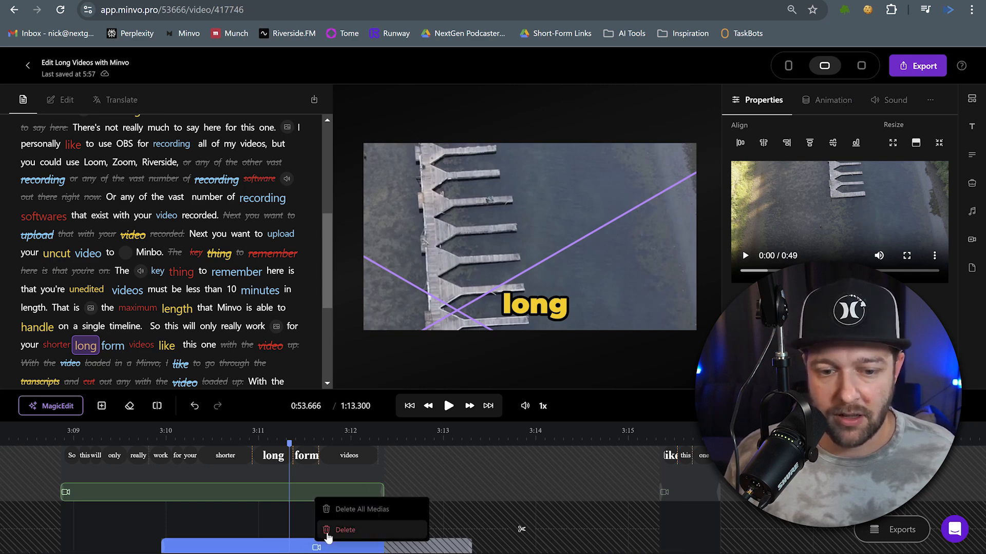
left_click(341, 530)
left_click(213, 439)
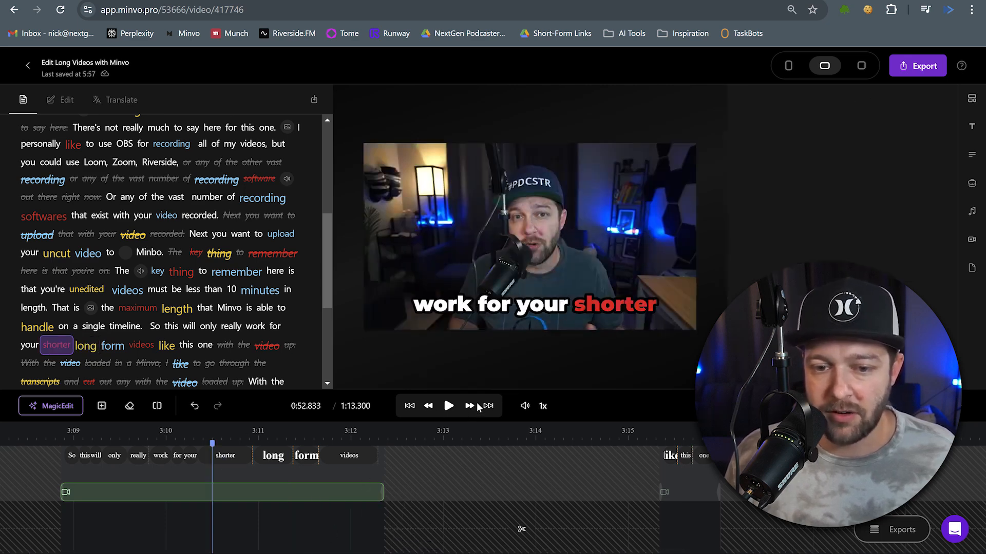
left_click(448, 406)
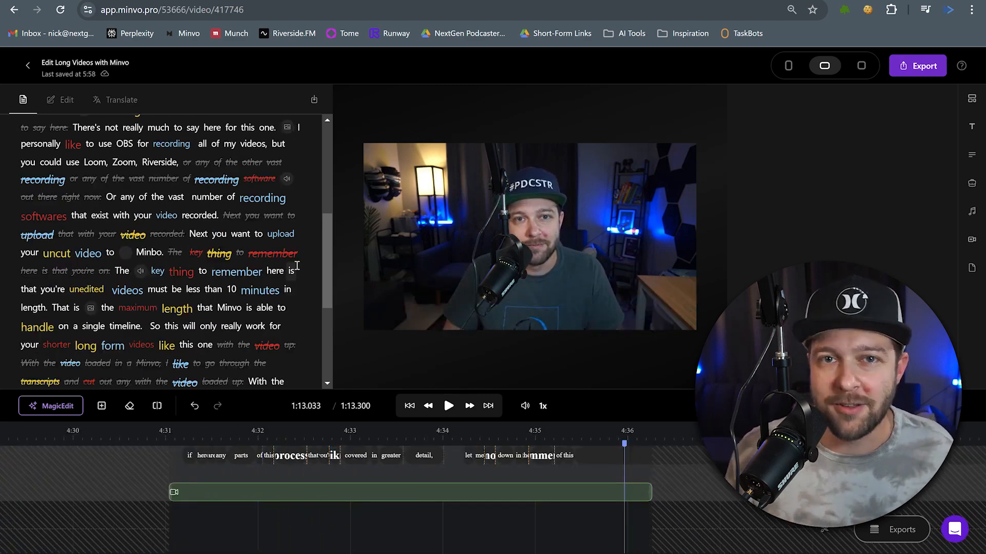
- Open the video's export, and play back the closing clip from "If you enjoyed this quick video"
left_click(924, 67)
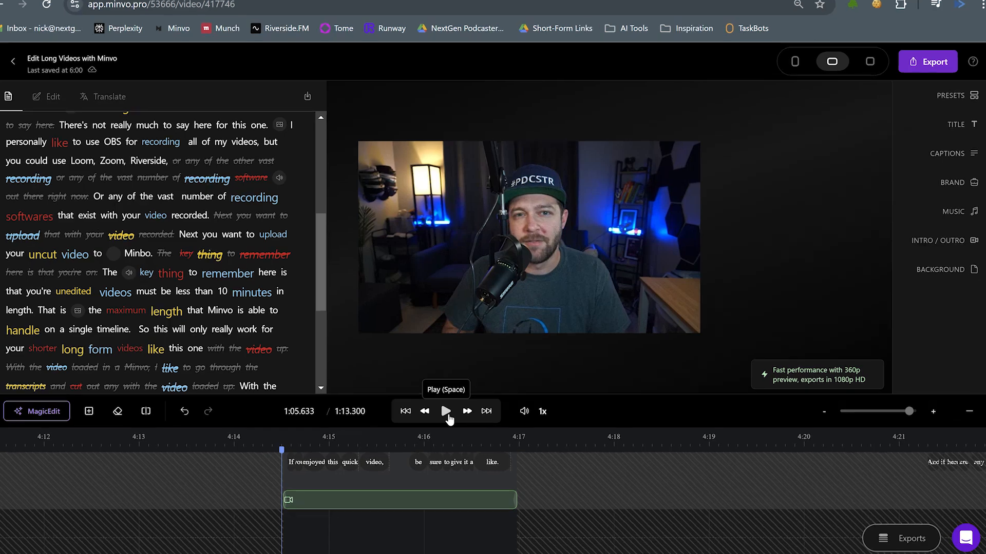
left_click(446, 411)
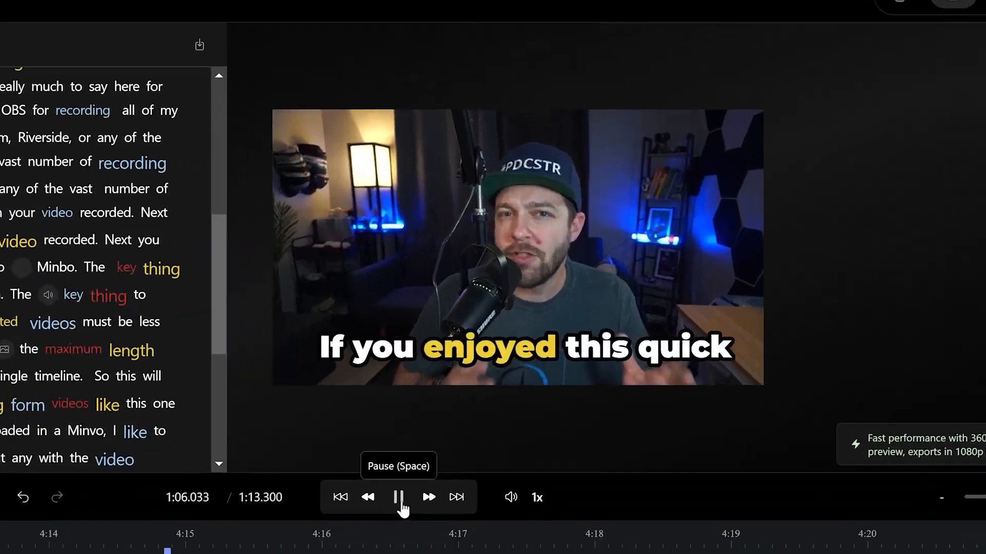